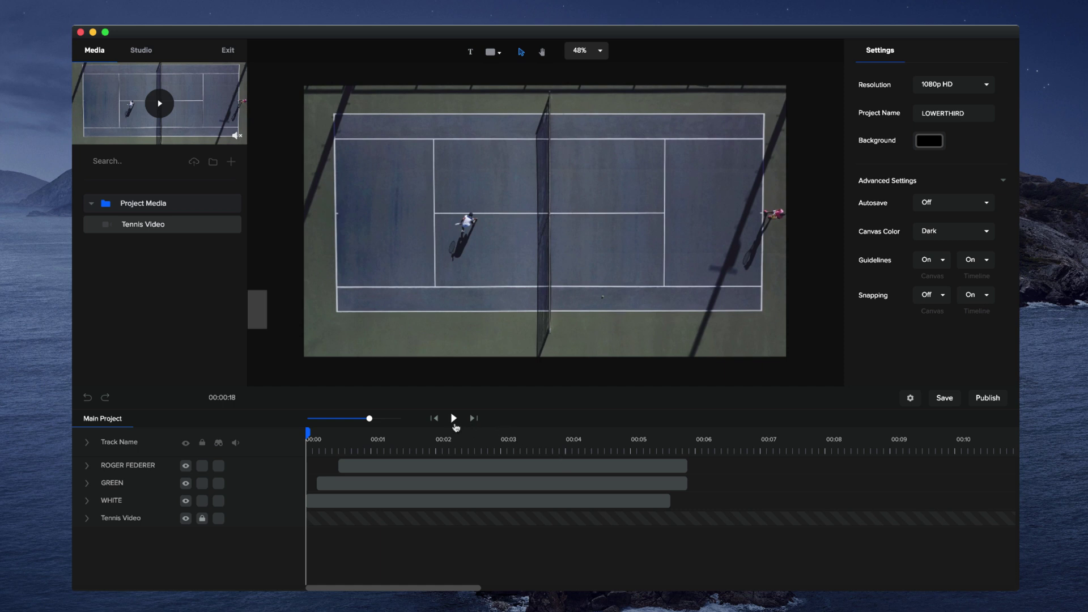
Step: Preview the finished lower third, then scrub back to about 1.5 seconds
{"action": "left_click", "coordinate": [453, 418]}
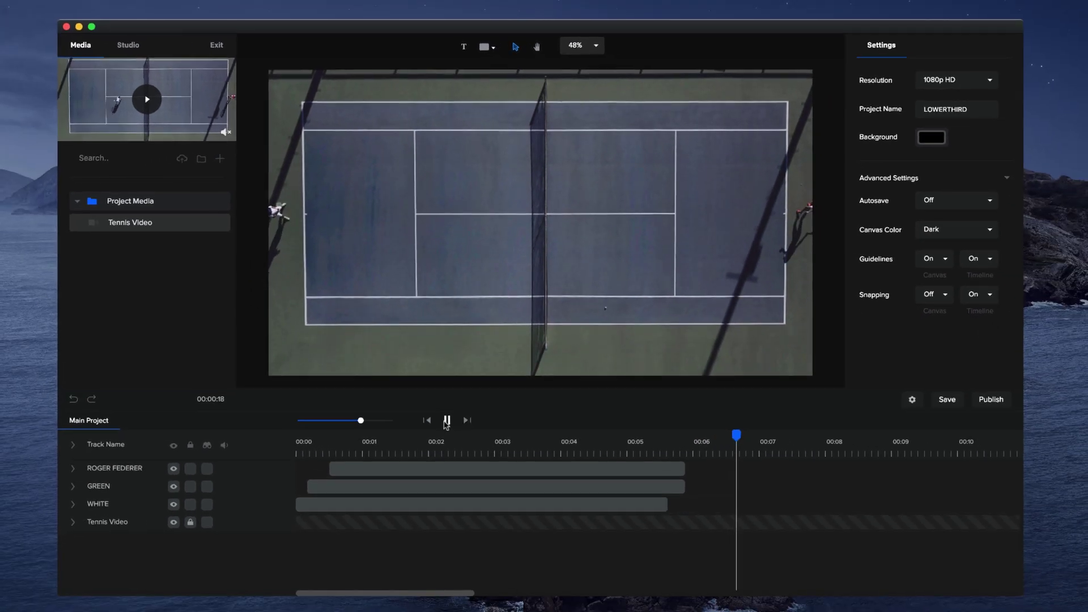
{"action": "left_click", "coordinate": [419, 508]}
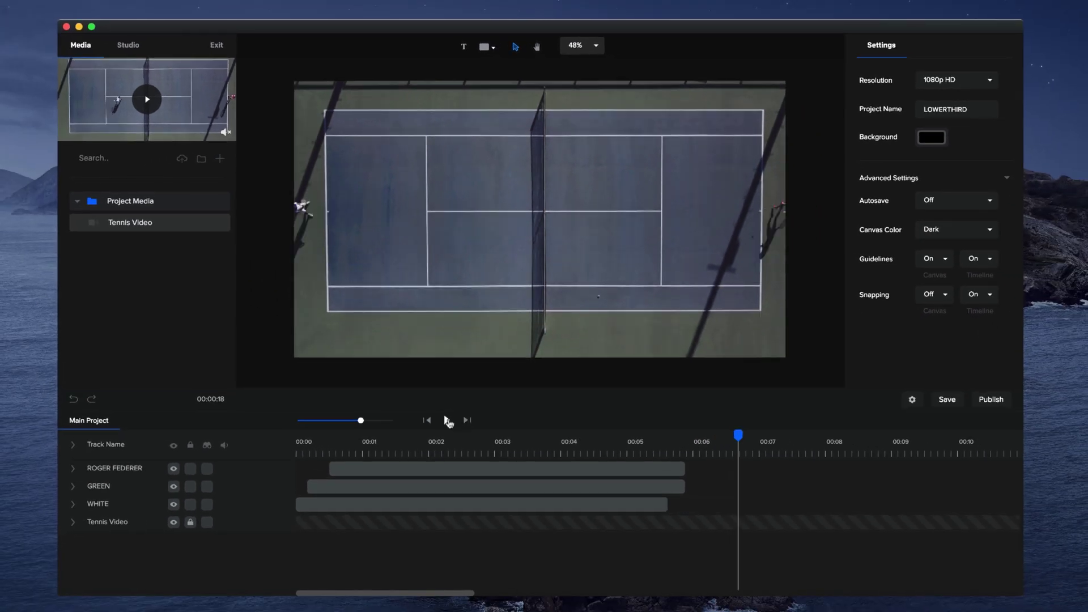
{"action": "left_click_drag", "start_coordinate": [477, 436], "coordinate": [398, 441]}
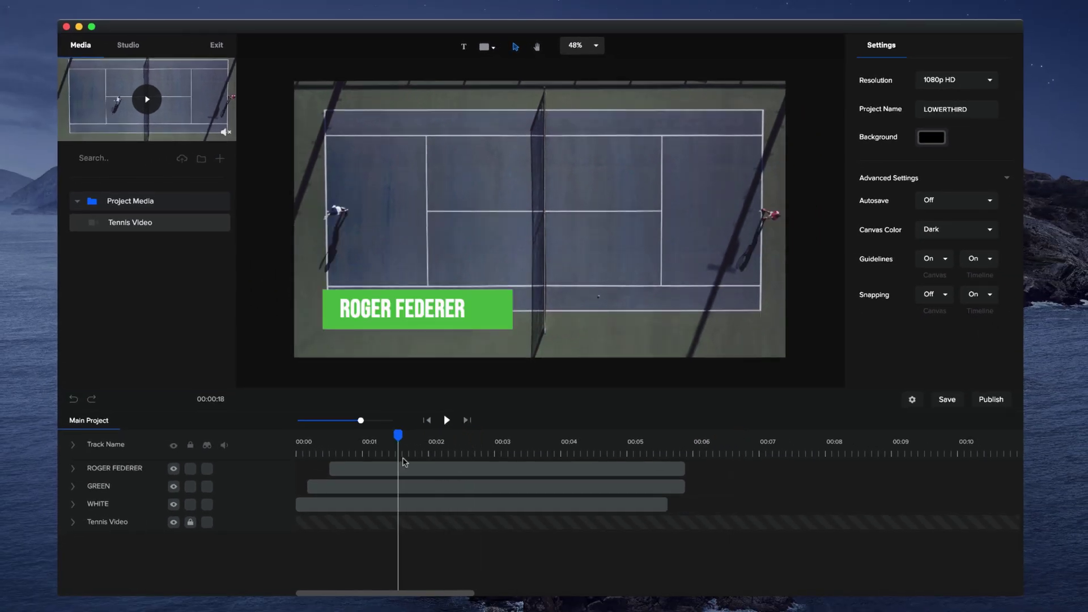
Step: Delete the ROGER FEDERER, GREEN and WHITE layers and return to the timeline start
{"action": "left_click", "coordinate": [417, 465]}
{"action": "left_click", "coordinate": [417, 465]}
{"action": "key", "text": "Delete"}
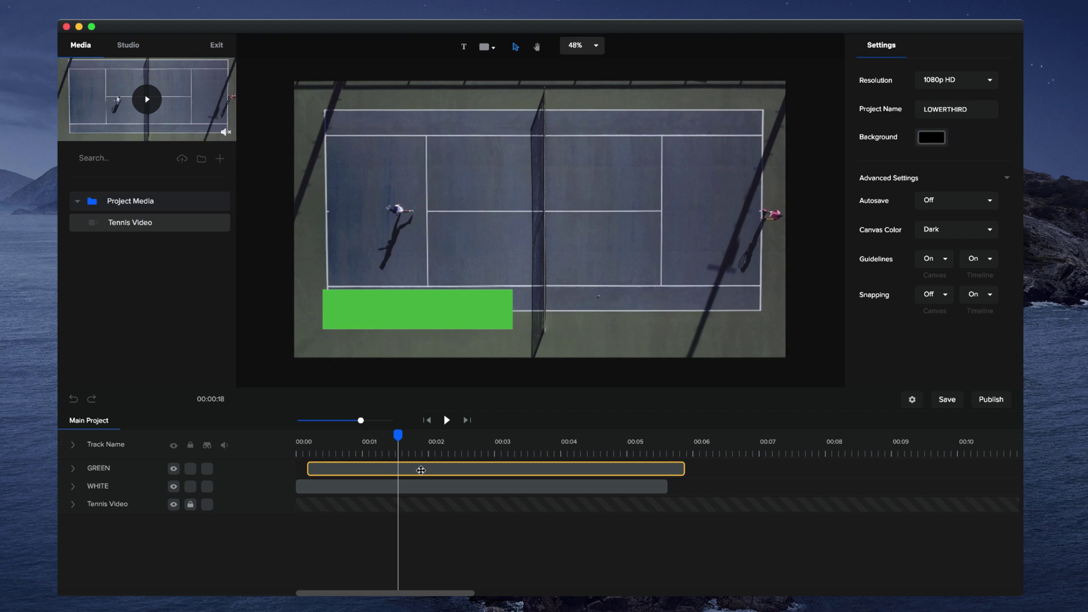
{"action": "left_click", "coordinate": [417, 468]}
{"action": "key", "text": "Delete"}
{"action": "left_click", "coordinate": [420, 471]}
{"action": "key", "text": "Delete"}
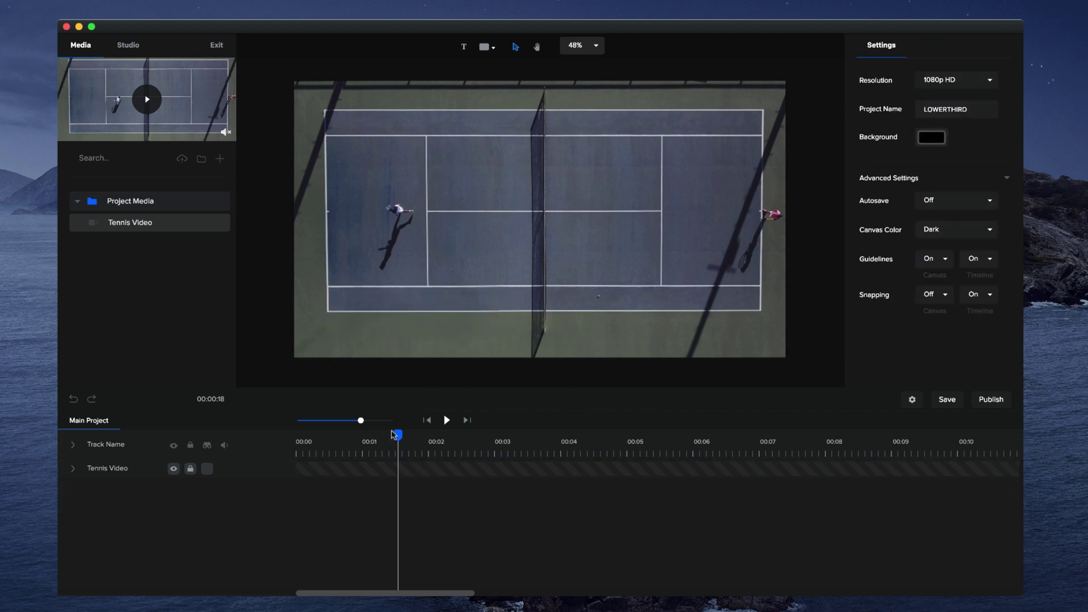
{"action": "left_click_drag", "start_coordinate": [396, 434], "coordinate": [265, 442]}
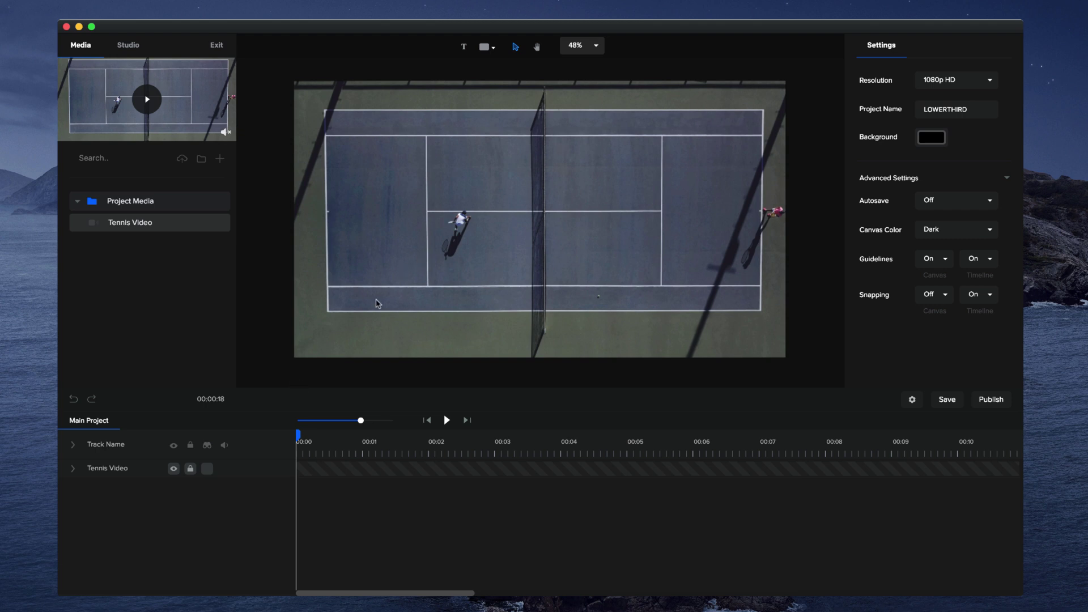
Step: Unlock the Tennis Video track, centre the clip in the frame, and relock it
{"action": "left_click", "coordinate": [196, 473]}
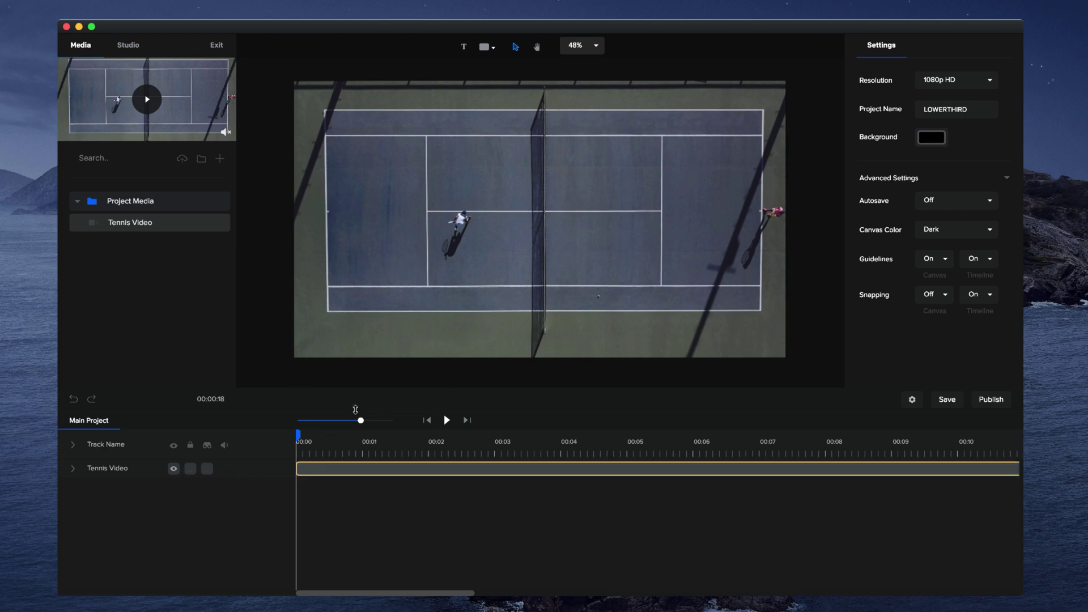
{"action": "left_click", "coordinate": [438, 227]}
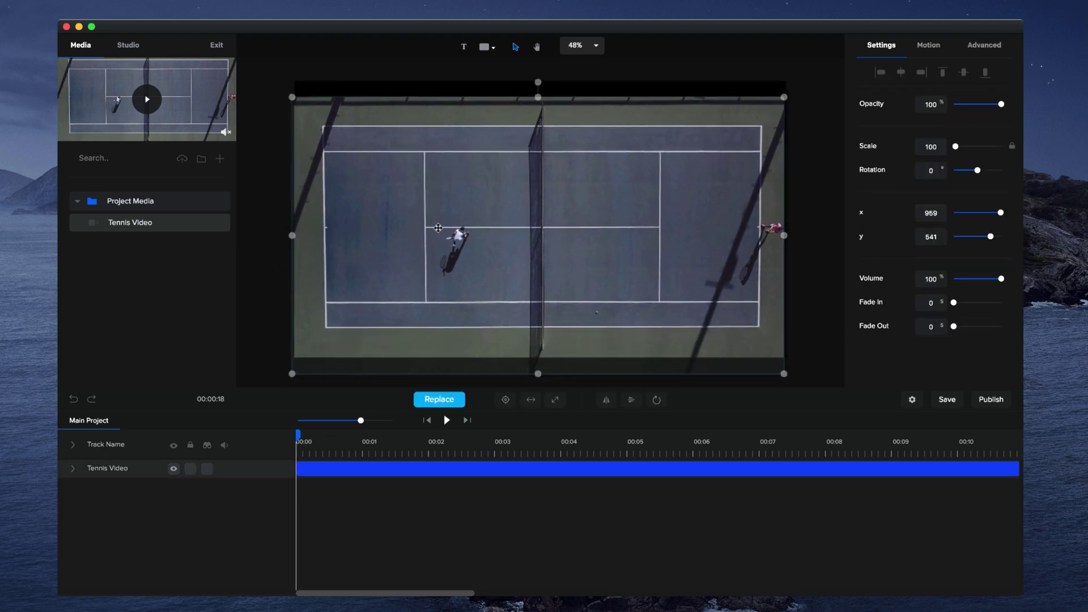
{"action": "left_click", "coordinate": [506, 400]}
{"action": "left_click", "coordinate": [190, 469]}
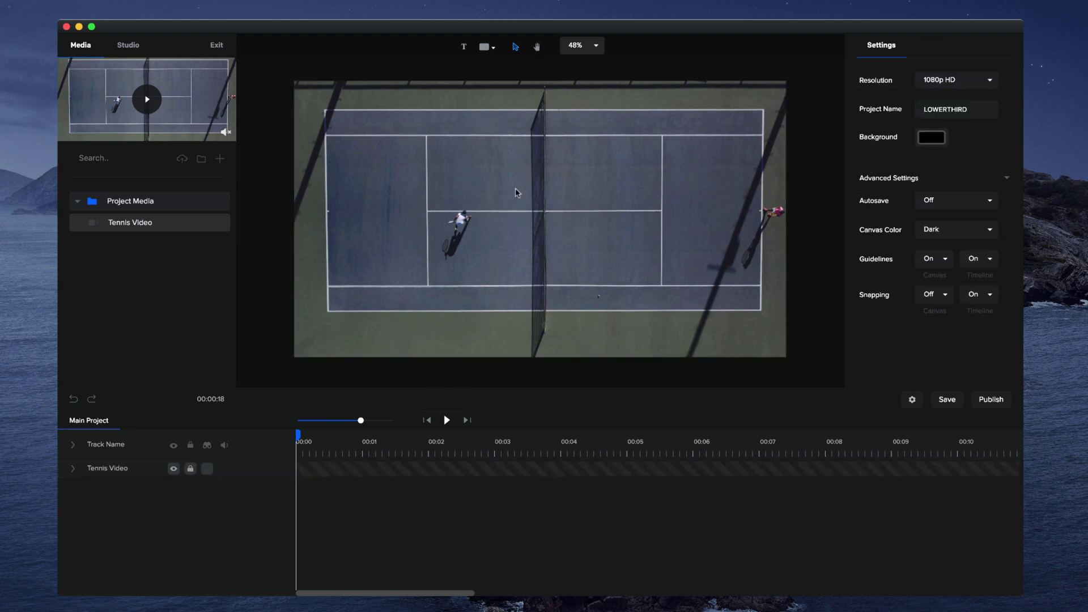
Step: Add a rectangle, move it to the lower left, and stretch it into a wide bar at scale 101
{"action": "left_click", "coordinate": [486, 48]}
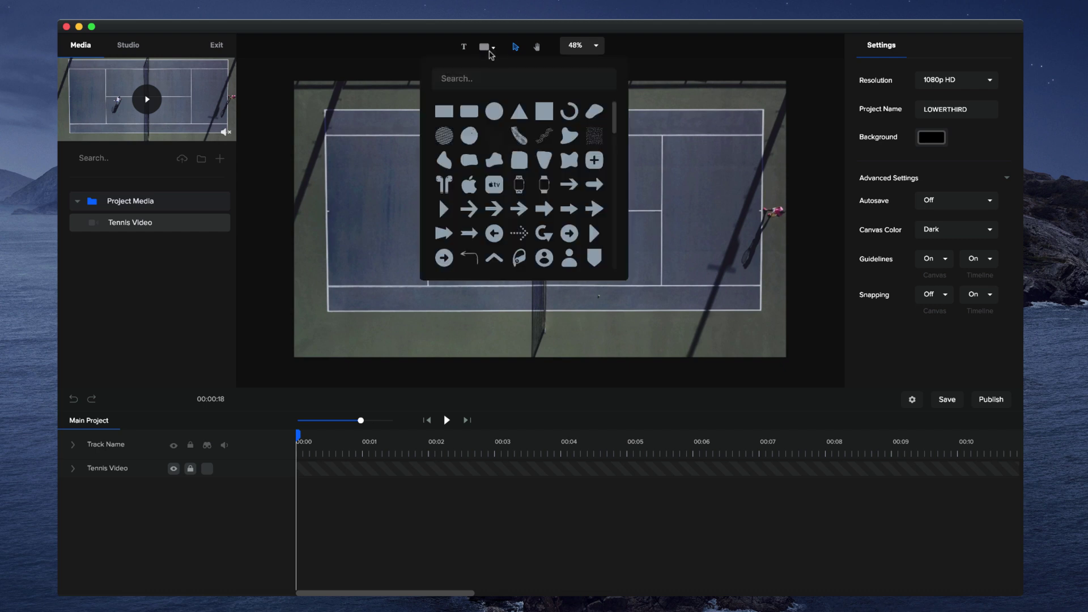
{"action": "left_click", "coordinate": [444, 111]}
{"action": "left_click", "coordinate": [640, 250]}
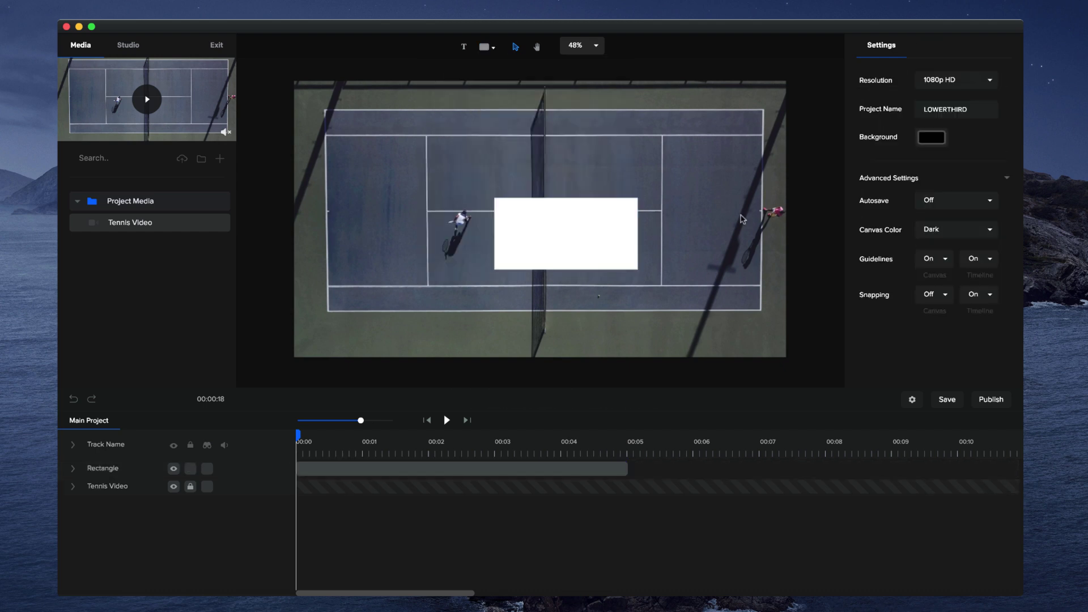
{"action": "left_click_drag", "start_coordinate": [572, 240], "coordinate": [413, 295]}
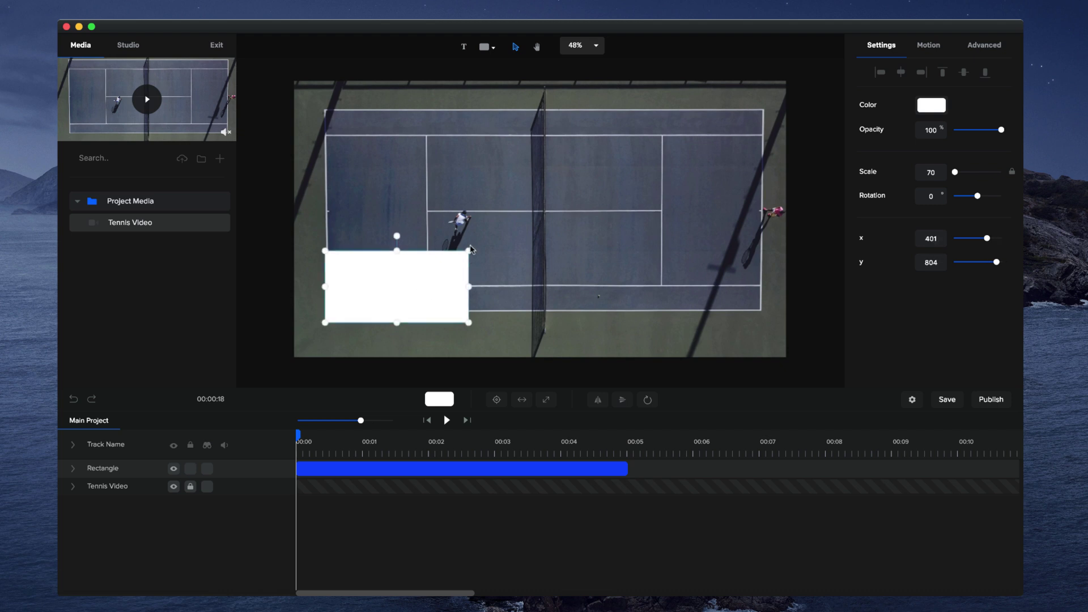
{"action": "left_click_drag", "start_coordinate": [470, 249], "coordinate": [530, 282]}
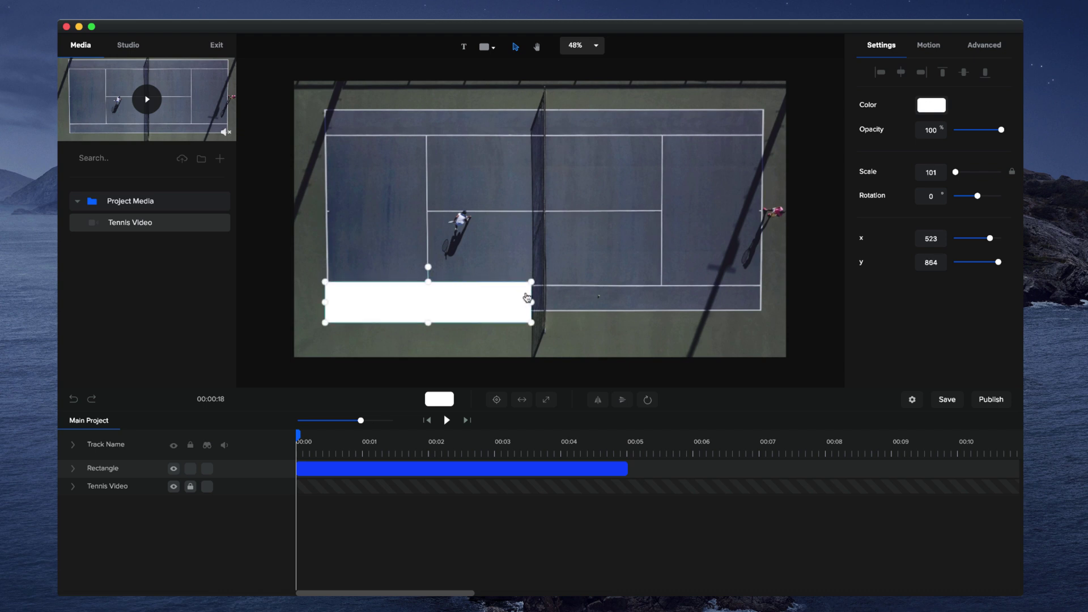
Step: Rename the Rectangle track to WHITE
{"action": "double_click", "coordinate": [103, 470]}
{"action": "type", "text": "WHITE"}
{"action": "key", "text": "Return"}
Step: Give the WHITE bar a Slide Right entrance and Slide Left exit, then scrub to preview
{"action": "left_click", "coordinate": [934, 52]}
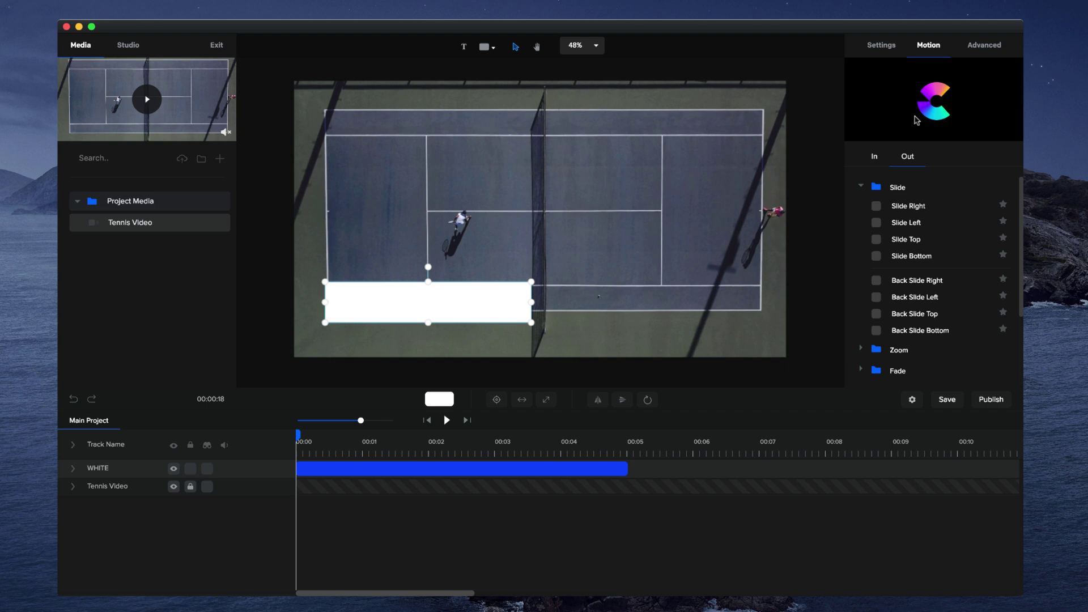
{"action": "left_click", "coordinate": [878, 159]}
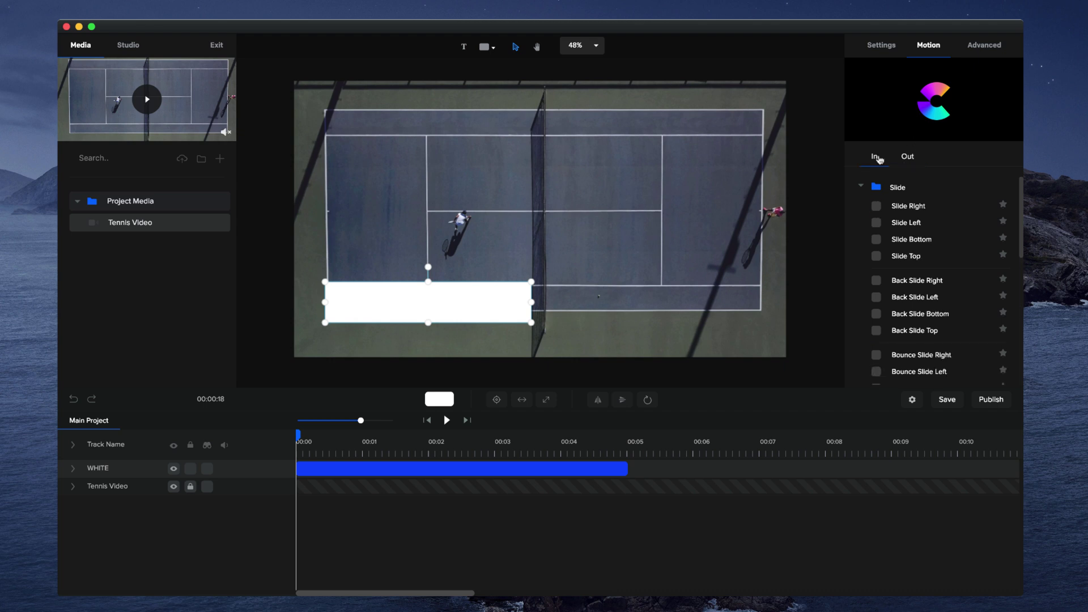
{"action": "left_click", "coordinate": [877, 207]}
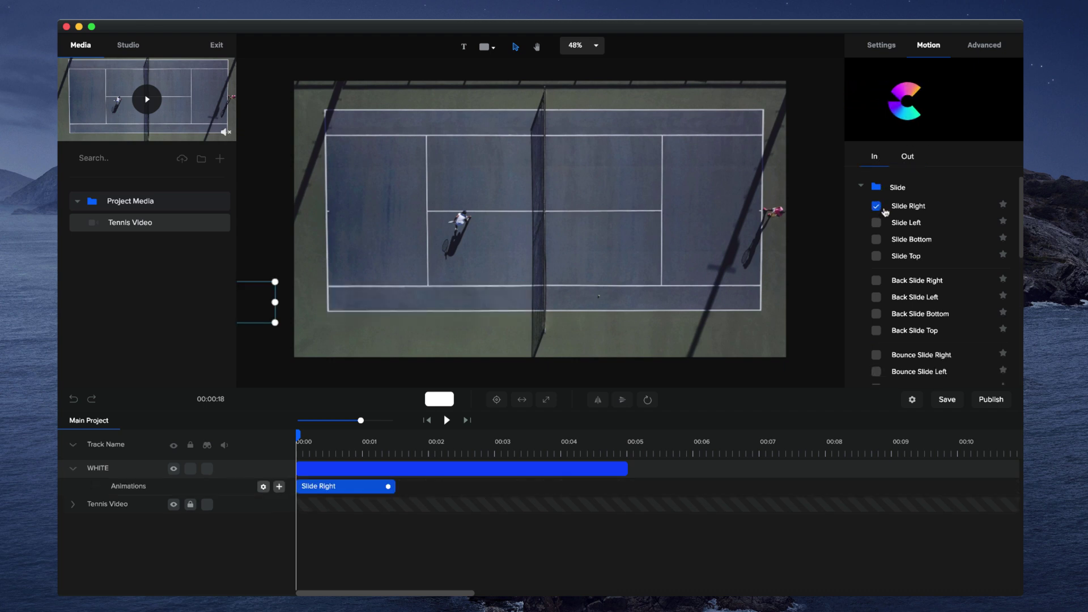
{"action": "left_click", "coordinate": [907, 157]}
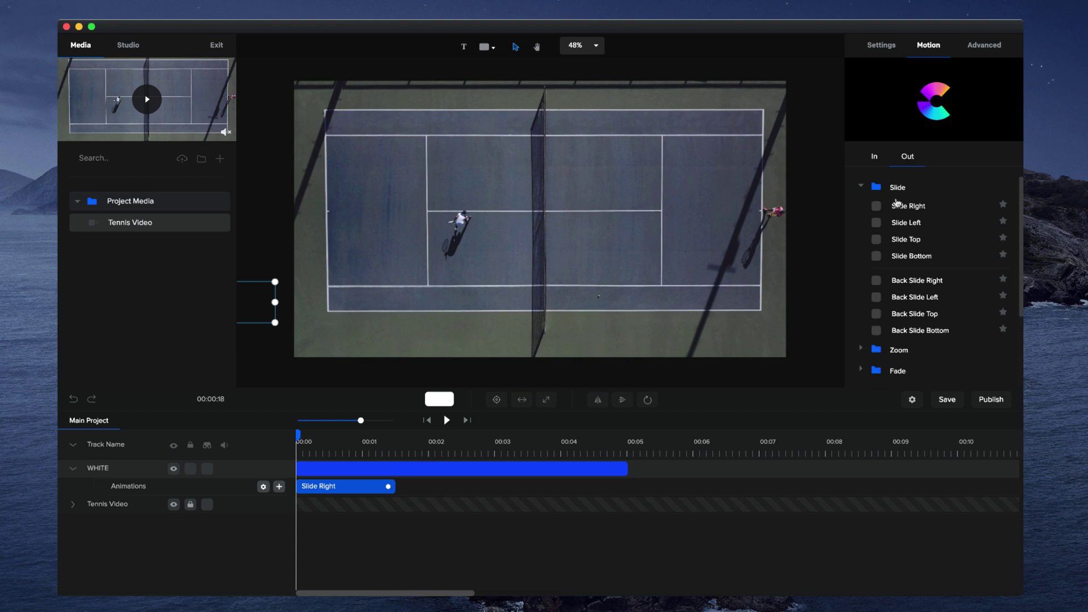
{"action": "left_click", "coordinate": [877, 223]}
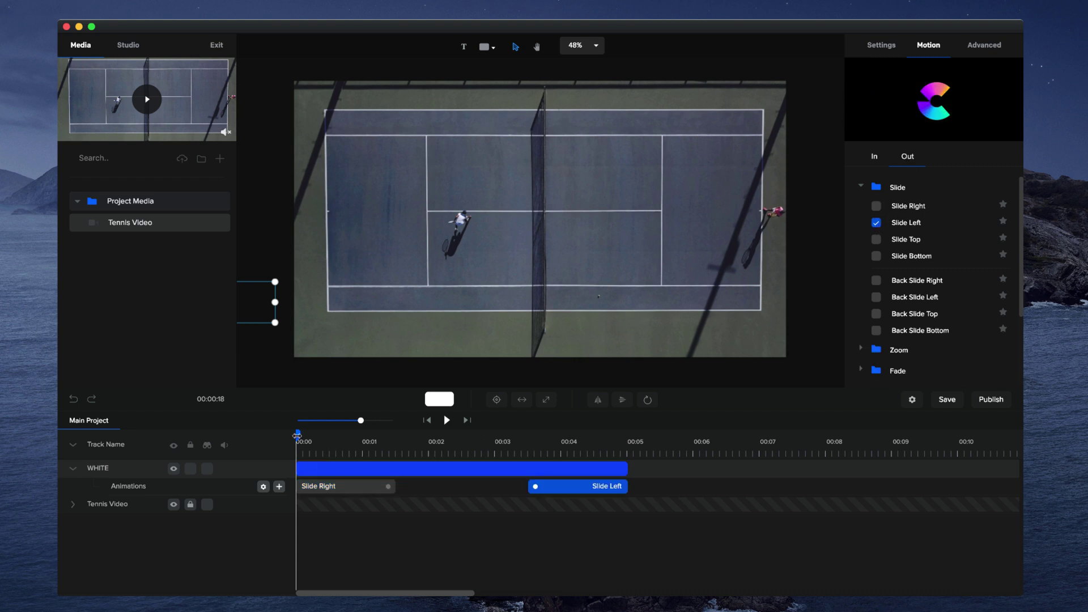
{"action": "left_click", "coordinate": [323, 442]}
{"action": "left_click_drag", "start_coordinate": [344, 436], "coordinate": [298, 436]}
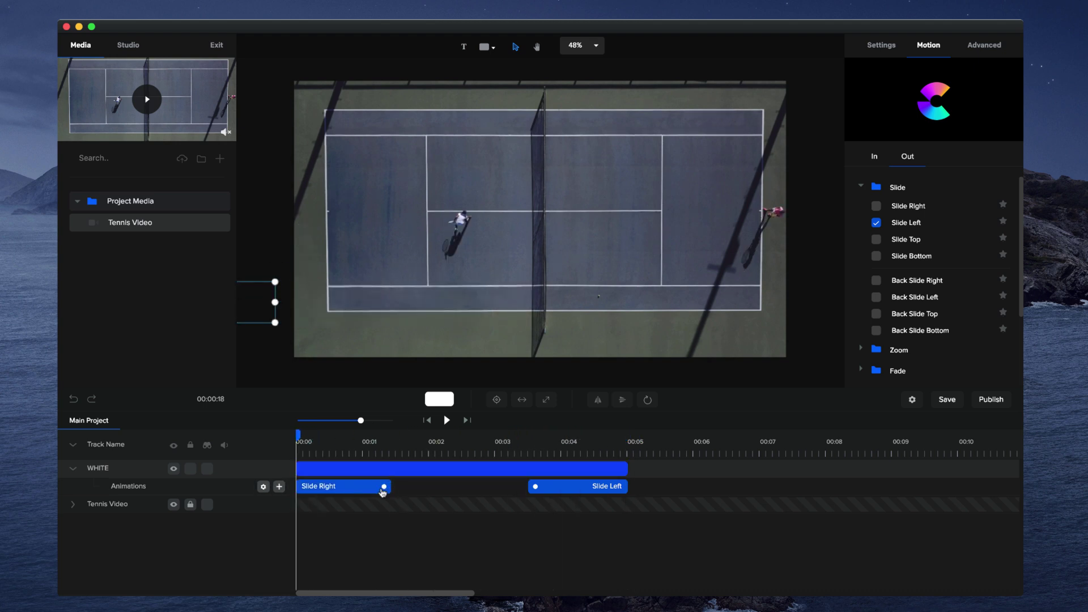
Step: Shorten the WHITE bar's Slide Right entrance and delay its Slide Left exit, then play it back
{"action": "left_click_drag", "start_coordinate": [383, 492], "coordinate": [359, 492]}
{"action": "left_click_drag", "start_coordinate": [532, 491], "coordinate": [567, 490]}
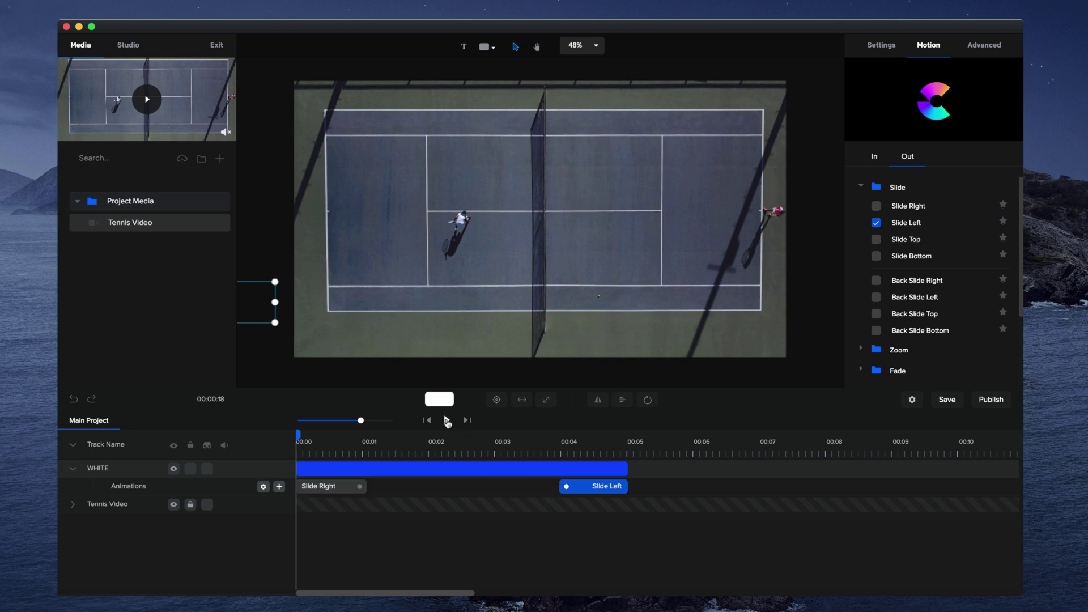
{"action": "left_click", "coordinate": [448, 420]}
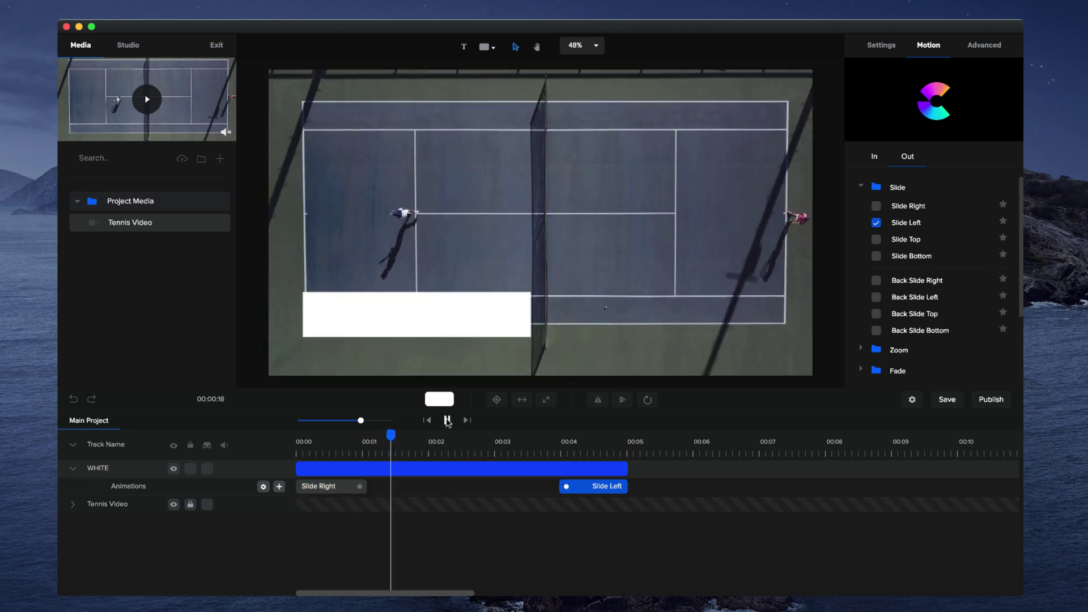
{"action": "left_click", "coordinate": [447, 420]}
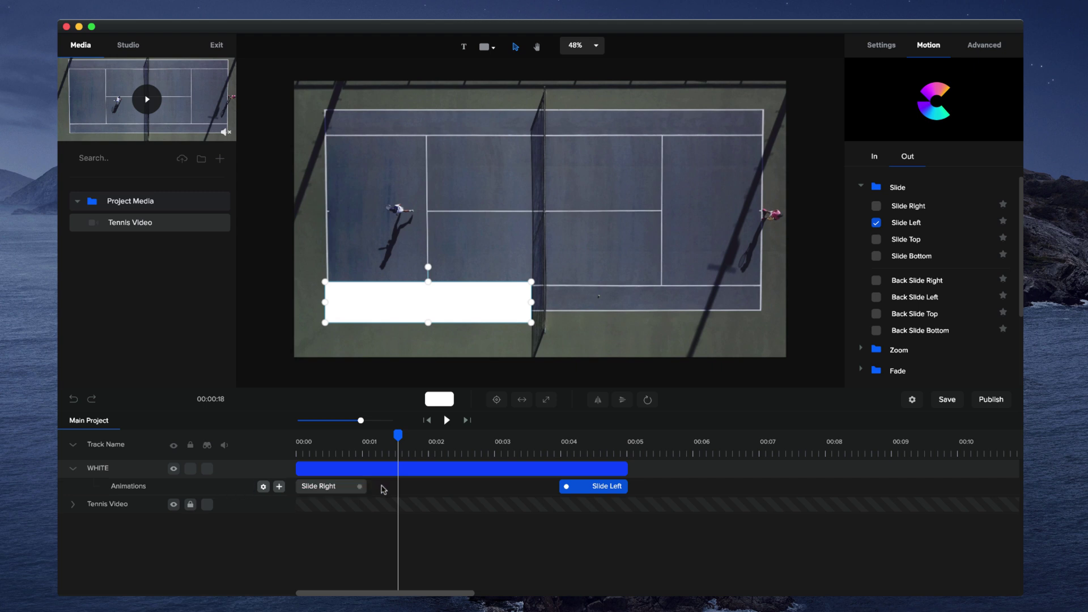
Step: Inspect the Slide Right and Slide Left animation options and rewind to 0:00
{"action": "left_click", "coordinate": [334, 489]}
{"action": "right_click", "coordinate": [334, 489]}
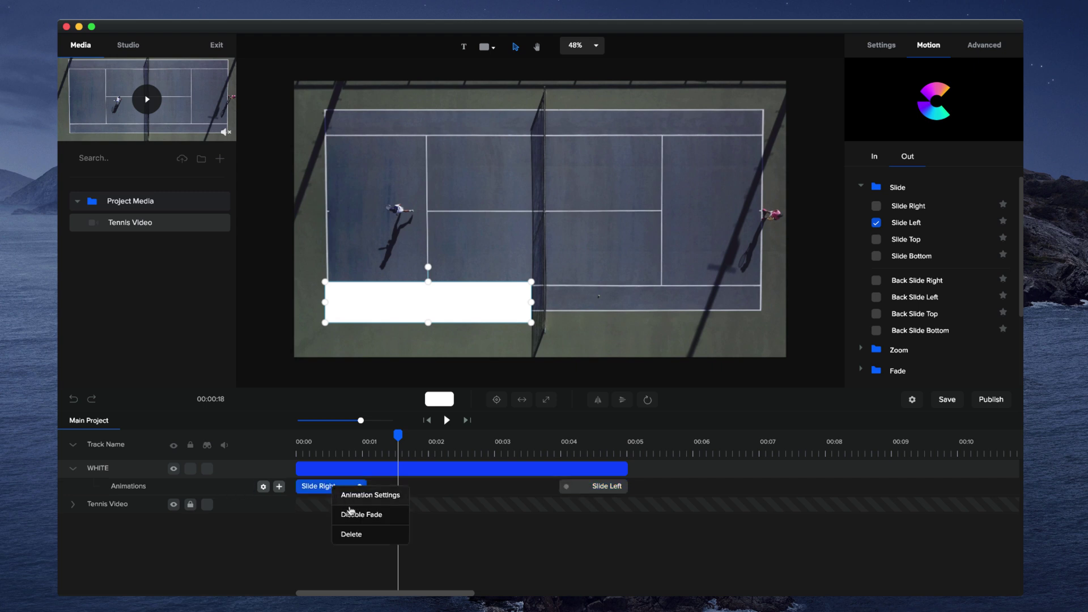
{"action": "right_click", "coordinate": [583, 488]}
{"action": "left_click_drag", "start_coordinate": [398, 448], "coordinate": [250, 459]}
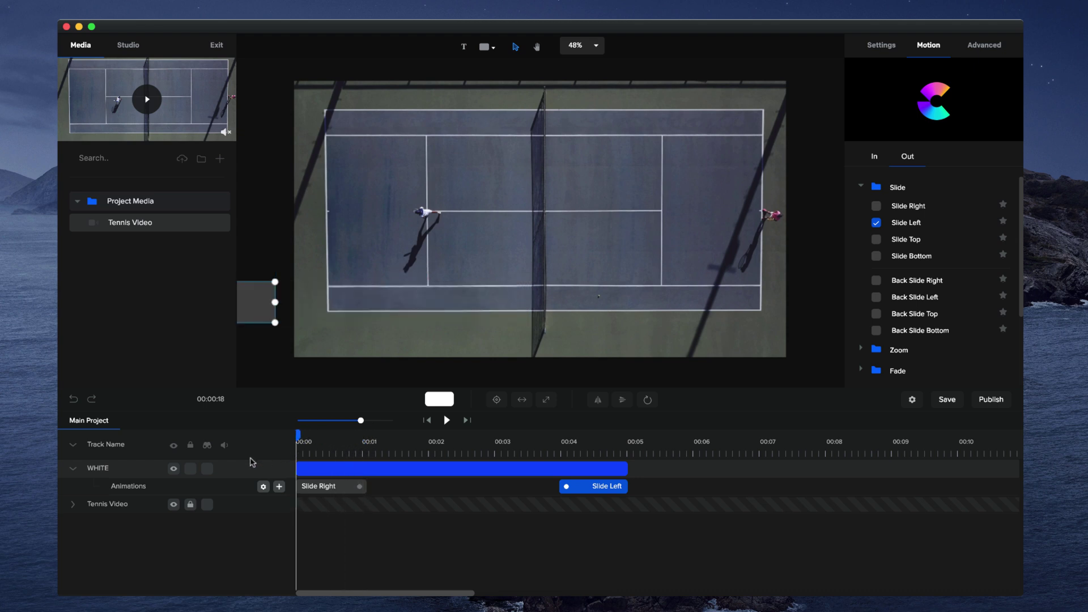
Step: Duplicate the WHITE track and rename the top copy GREEN
{"action": "left_click", "coordinate": [72, 469]}
{"action": "left_click", "coordinate": [345, 473]}
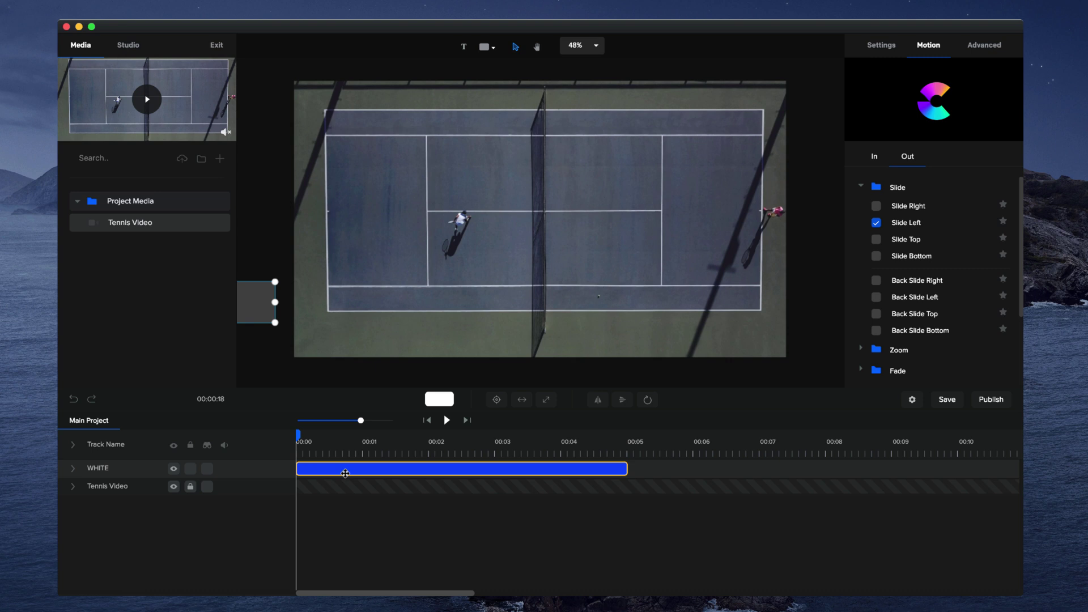
{"action": "key", "text": "super+d"}
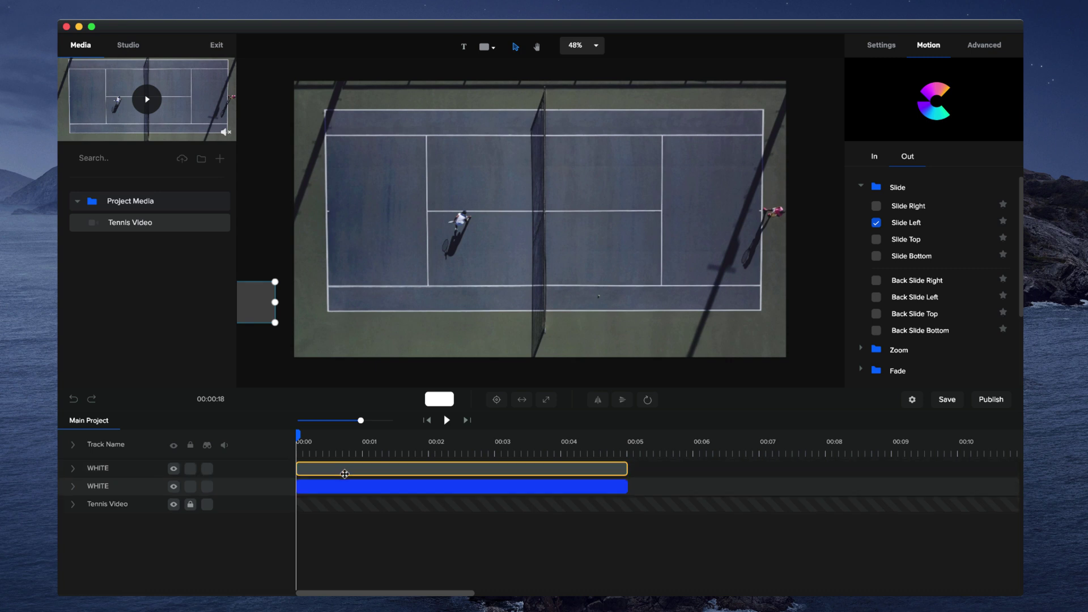
{"action": "left_click", "coordinate": [306, 433]}
{"action": "left_click", "coordinate": [317, 468]}
{"action": "double_click", "coordinate": [99, 470]}
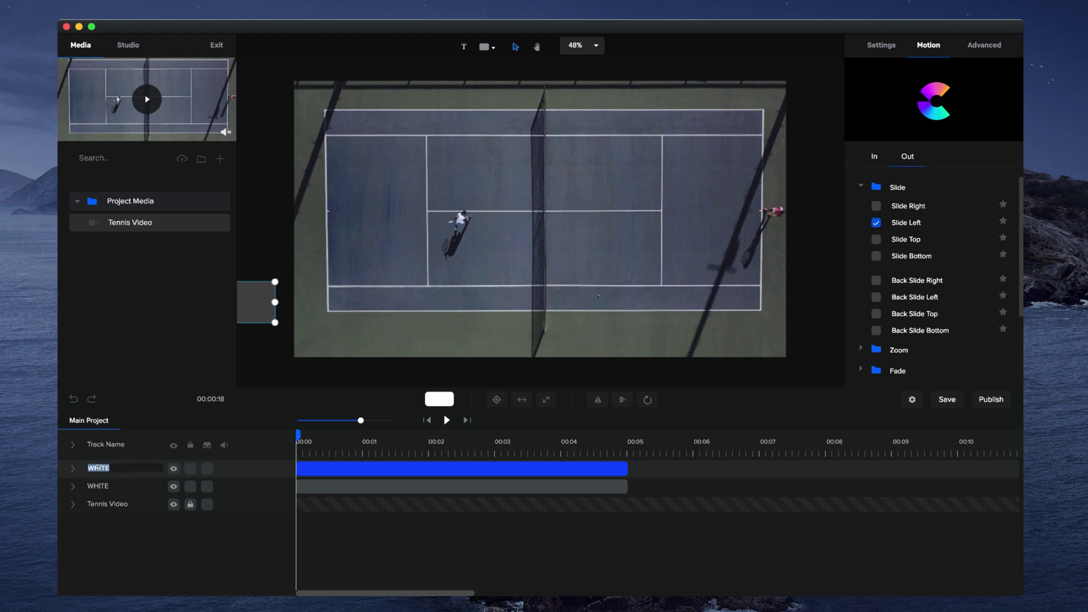
{"action": "key", "text": "Return"}
Step: Fill the GREEN bar with green #34AB38
{"action": "left_click", "coordinate": [434, 453]}
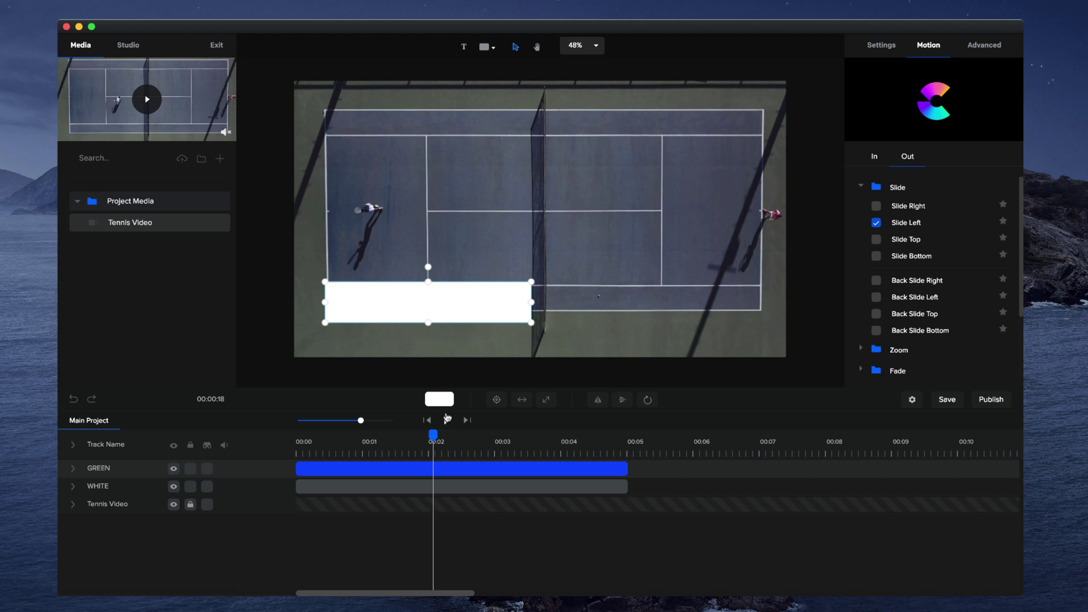
{"action": "left_click", "coordinate": [448, 468]}
{"action": "left_click", "coordinate": [444, 401]}
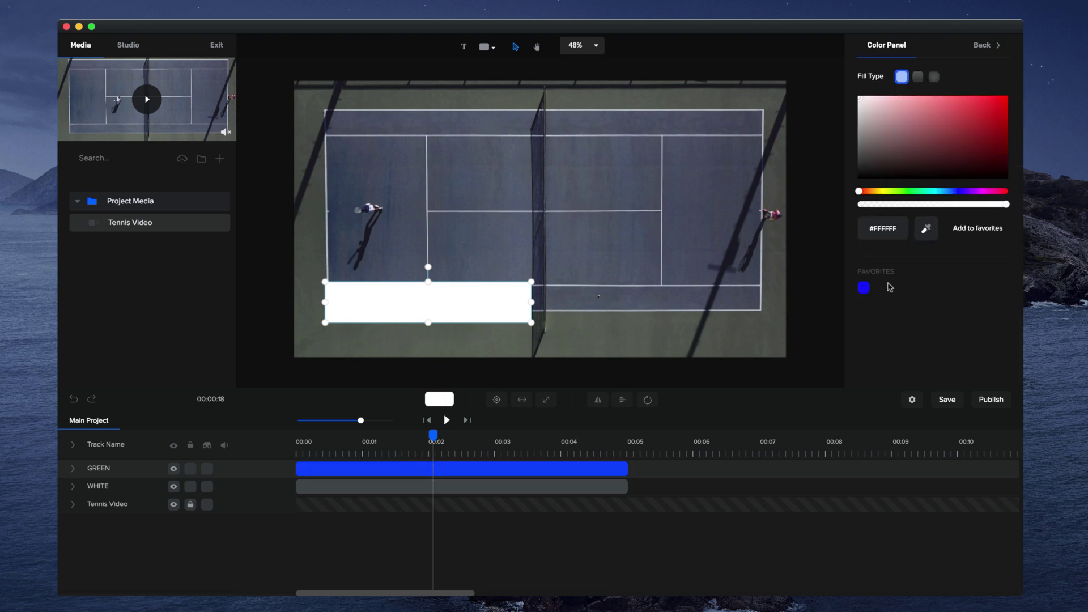
{"action": "left_click_drag", "start_coordinate": [905, 195], "coordinate": [910, 195]}
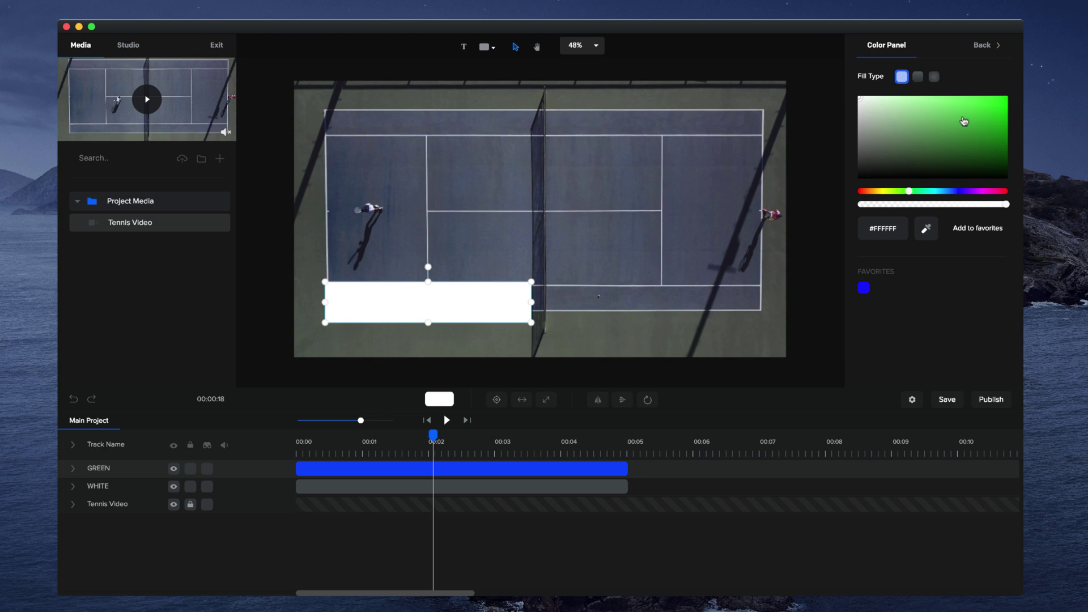
{"action": "mouse_move", "coordinate": [964, 121]}
{"action": "left_mouse_down"}
{"action": "mouse_move", "coordinate": [943, 127]}
{"action": "mouse_move", "coordinate": [961, 124]}
{"action": "left_mouse_up"}
{"action": "left_click", "coordinate": [528, 369]}
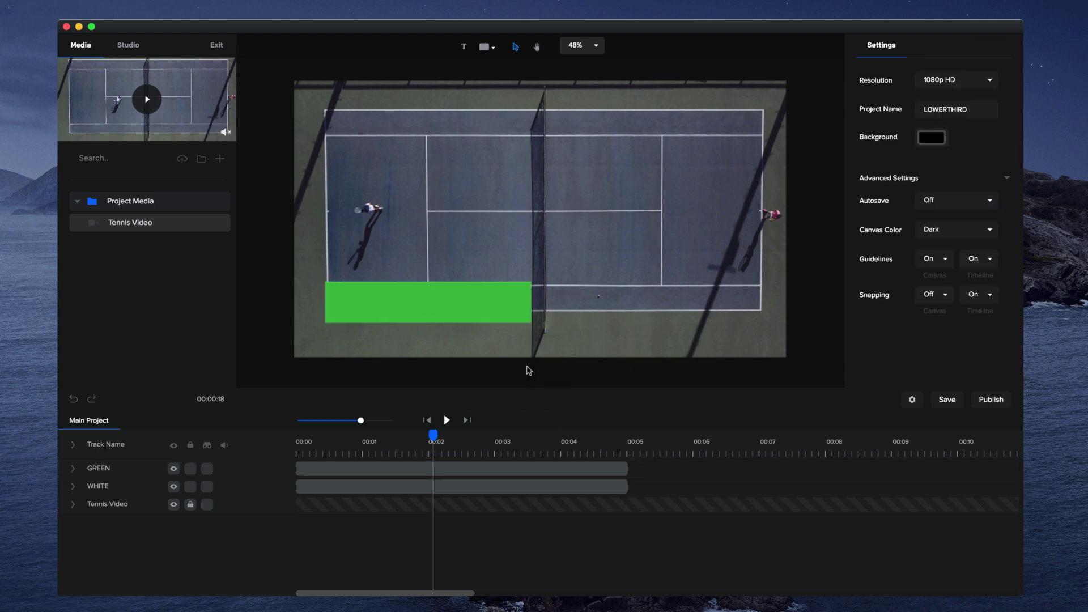
Step: Zoom into the first seconds and shift the GREEN clip to start slightly after WHITE
{"action": "left_click_drag", "start_coordinate": [434, 434], "coordinate": [285, 462]}
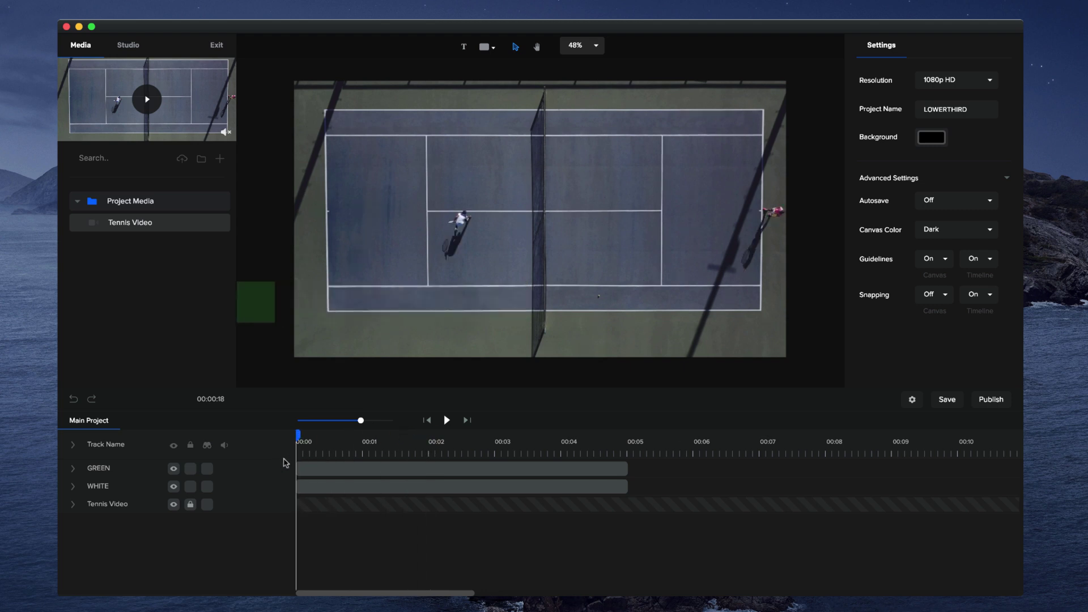
{"action": "left_click_drag", "start_coordinate": [363, 421], "coordinate": [374, 421]}
{"action": "left_click", "coordinate": [313, 474]}
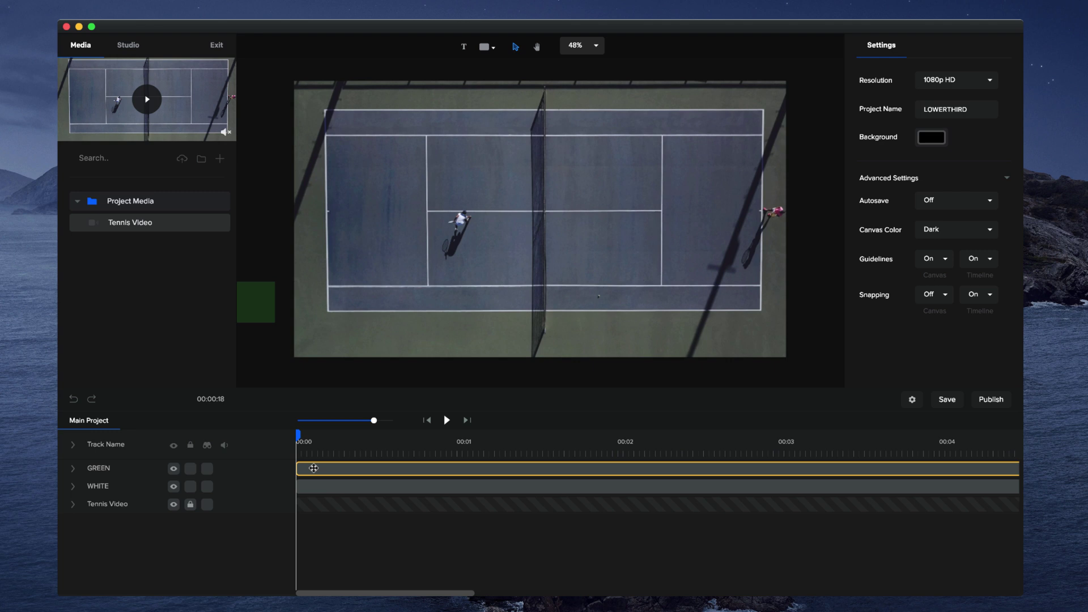
{"action": "left_click_drag", "start_coordinate": [314, 468], "coordinate": [379, 467]}
{"action": "left_click", "coordinate": [304, 444]}
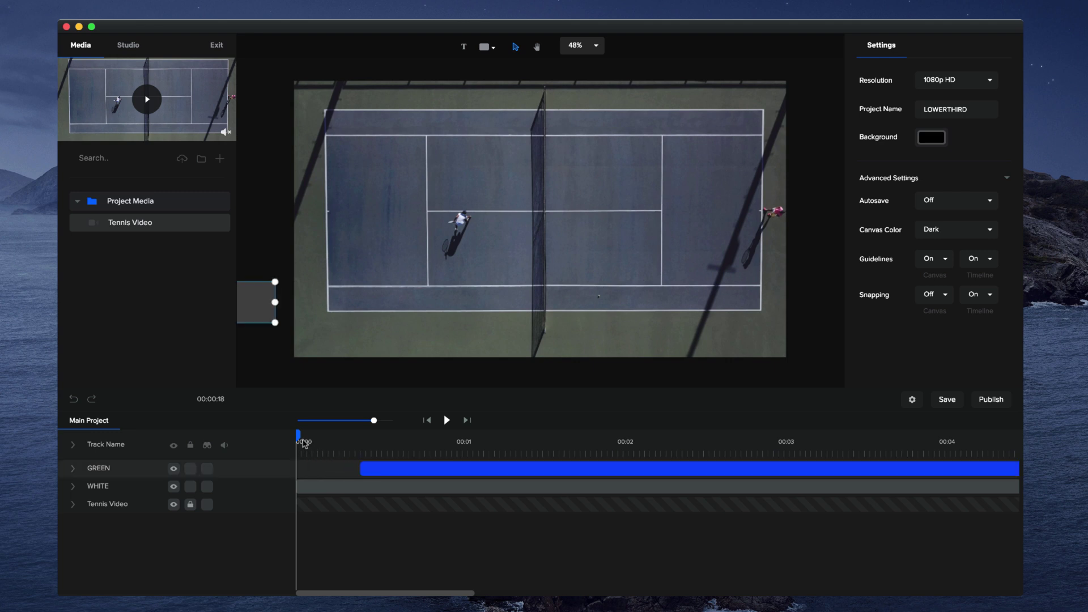
{"action": "mouse_move", "coordinate": [304, 440]}
{"action": "left_mouse_down"}
{"action": "mouse_move", "coordinate": [414, 441]}
{"action": "mouse_move", "coordinate": [383, 468]}
{"action": "mouse_move", "coordinate": [299, 440]}
{"action": "mouse_move", "coordinate": [371, 440]}
{"action": "mouse_move", "coordinate": [298, 442]}
{"action": "left_mouse_up"}
Step: Replay the staggered slide-in from the start and zoom the timeline back out
{"action": "left_click_drag", "start_coordinate": [357, 467], "coordinate": [352, 465]}
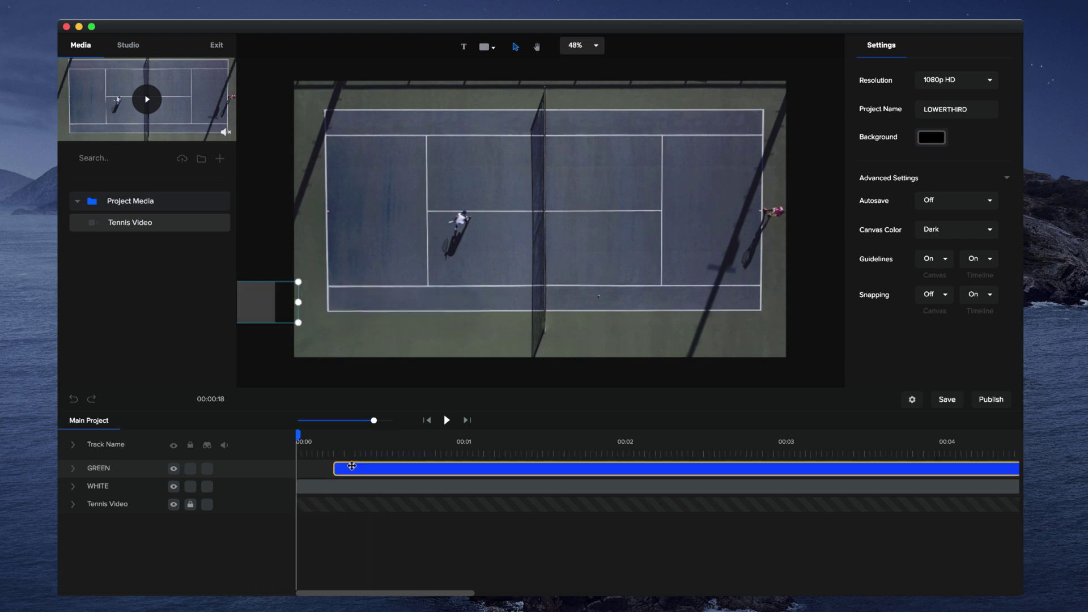
{"action": "left_click", "coordinate": [447, 420]}
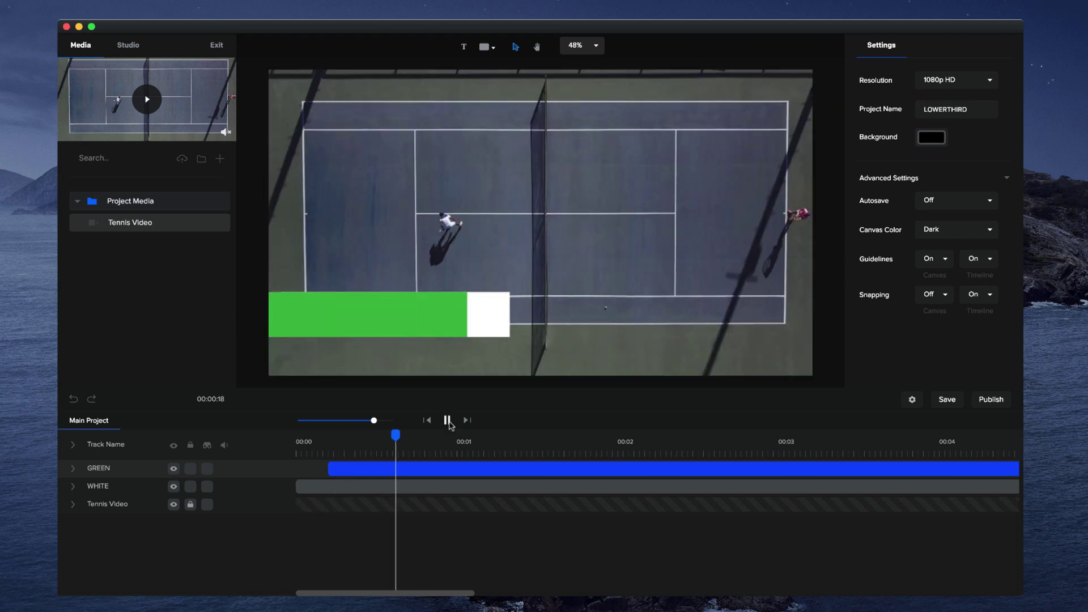
{"action": "left_click", "coordinate": [447, 420]}
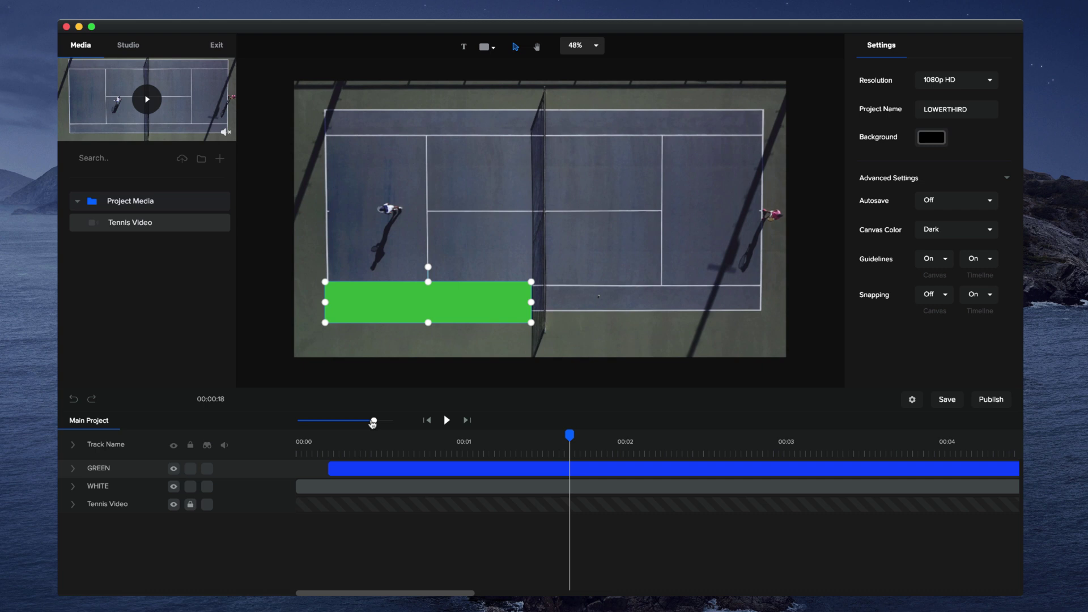
{"action": "left_click_drag", "start_coordinate": [373, 422], "coordinate": [358, 420]}
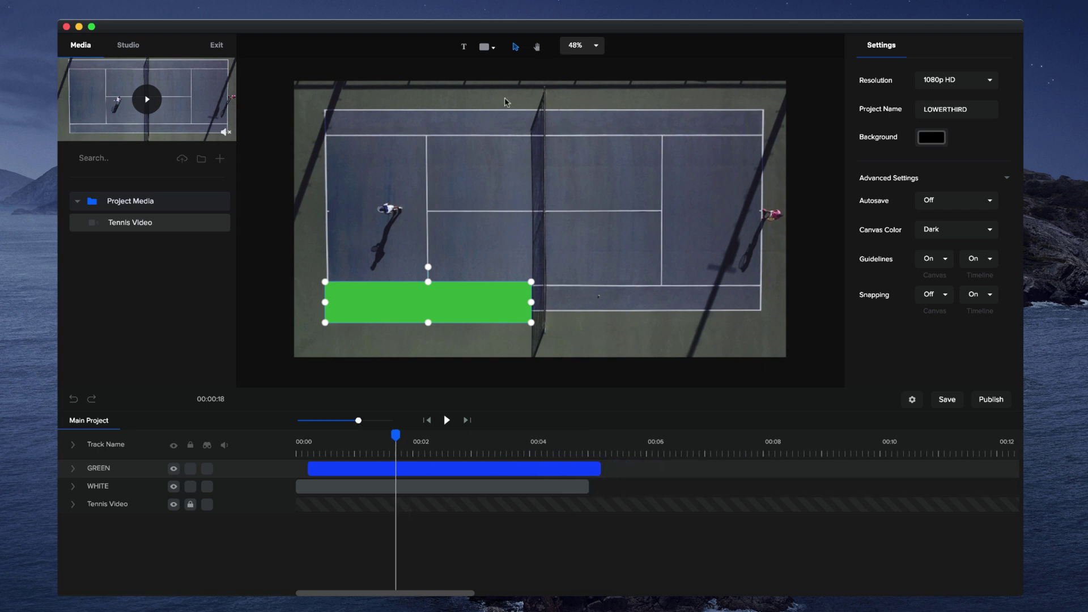
Step: Add a text reading ROGER FEDERER on the green bar and align its clip start with GREEN
{"action": "left_click", "coordinate": [463, 49]}
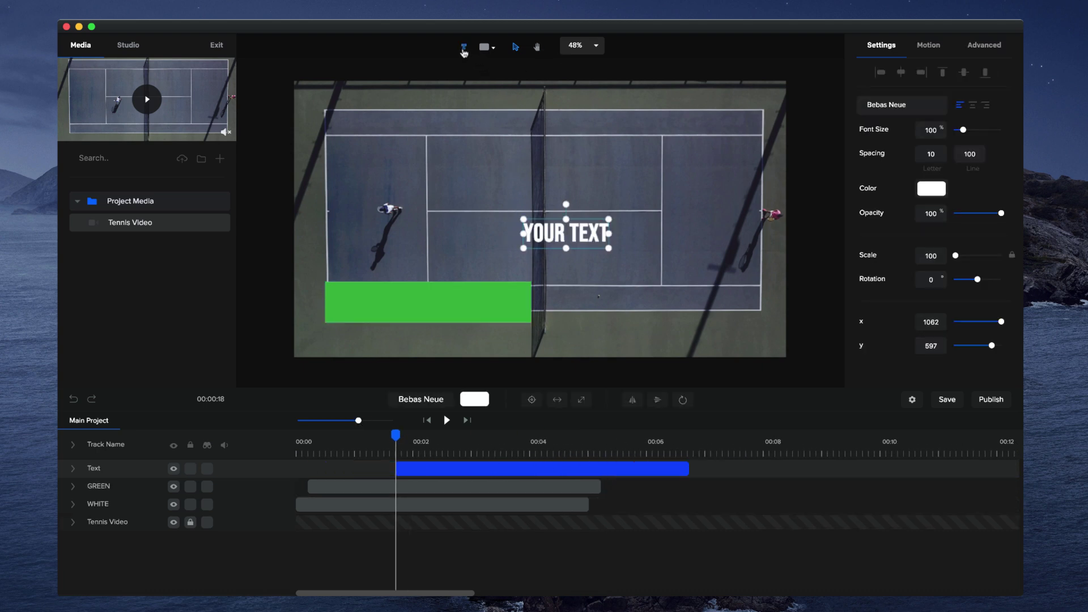
{"action": "left_click_drag", "start_coordinate": [566, 228], "coordinate": [387, 302]}
{"action": "key", "text": "super+a"}
{"action": "type", "text": "RO"}
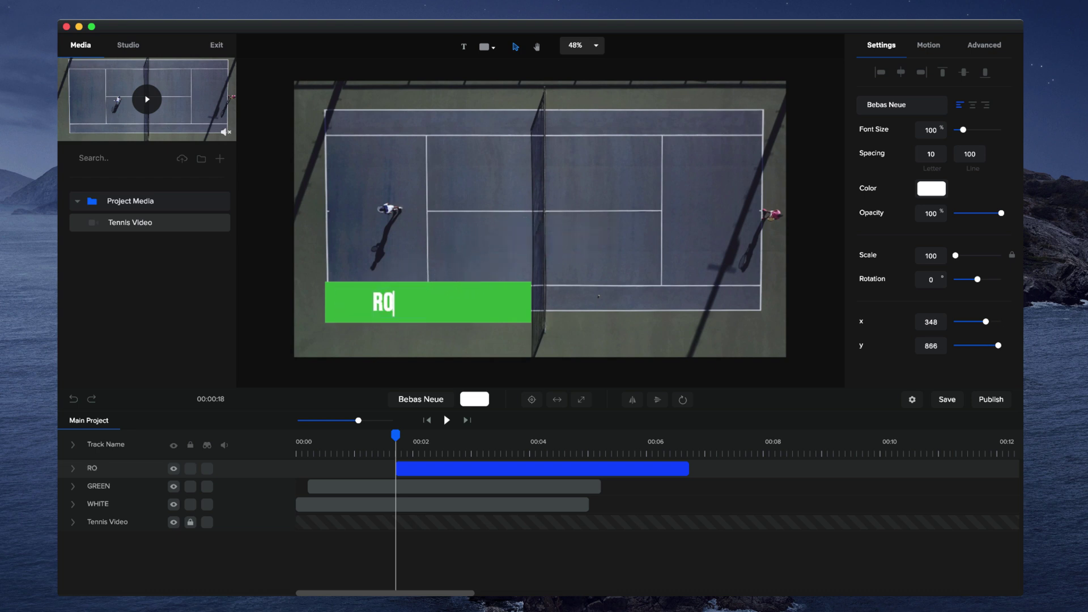
{"action": "type", "text": "GER FEDERER"}
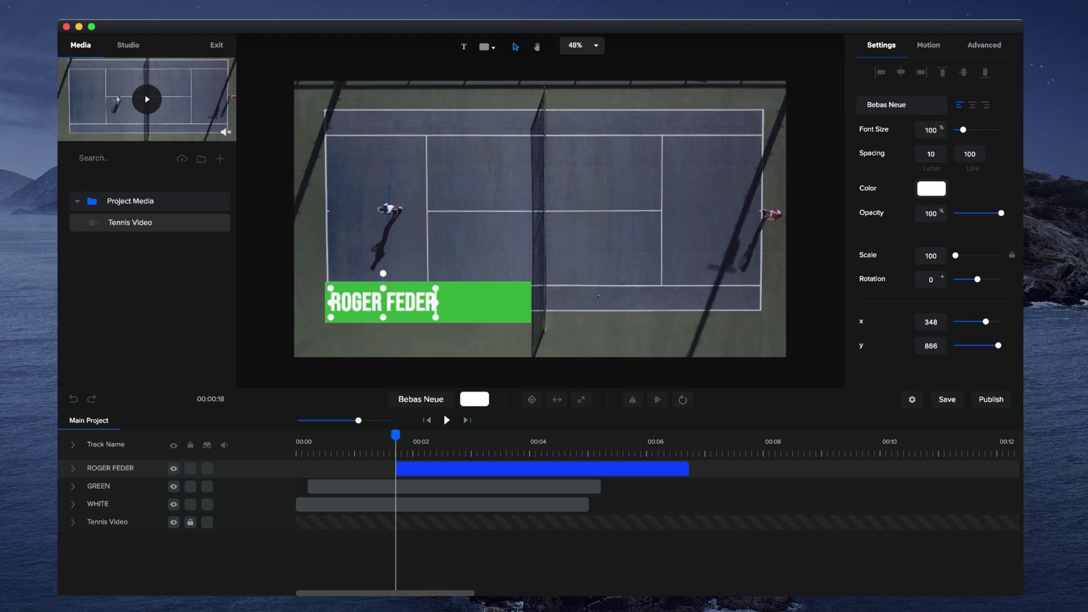
{"action": "left_click", "coordinate": [267, 248]}
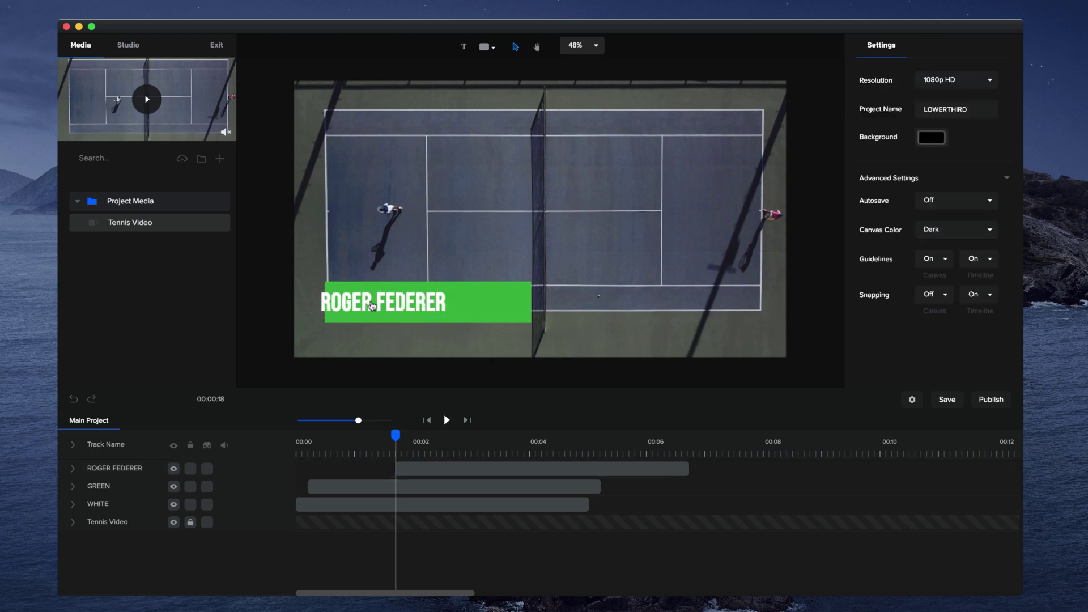
{"action": "left_click_drag", "start_coordinate": [371, 302], "coordinate": [390, 301]}
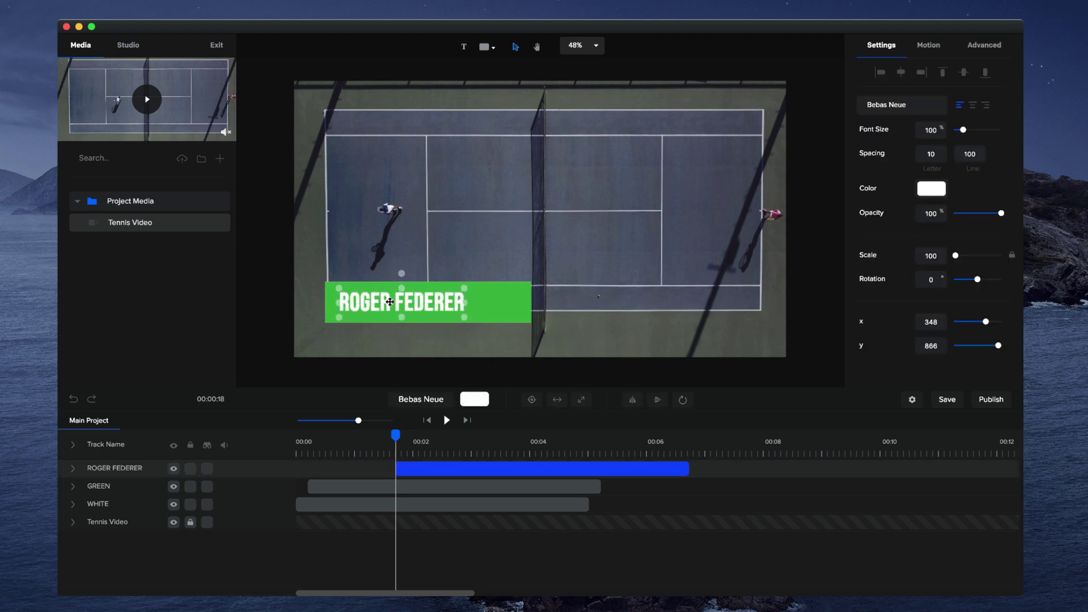
{"action": "left_click_drag", "start_coordinate": [447, 470], "coordinate": [339, 441]}
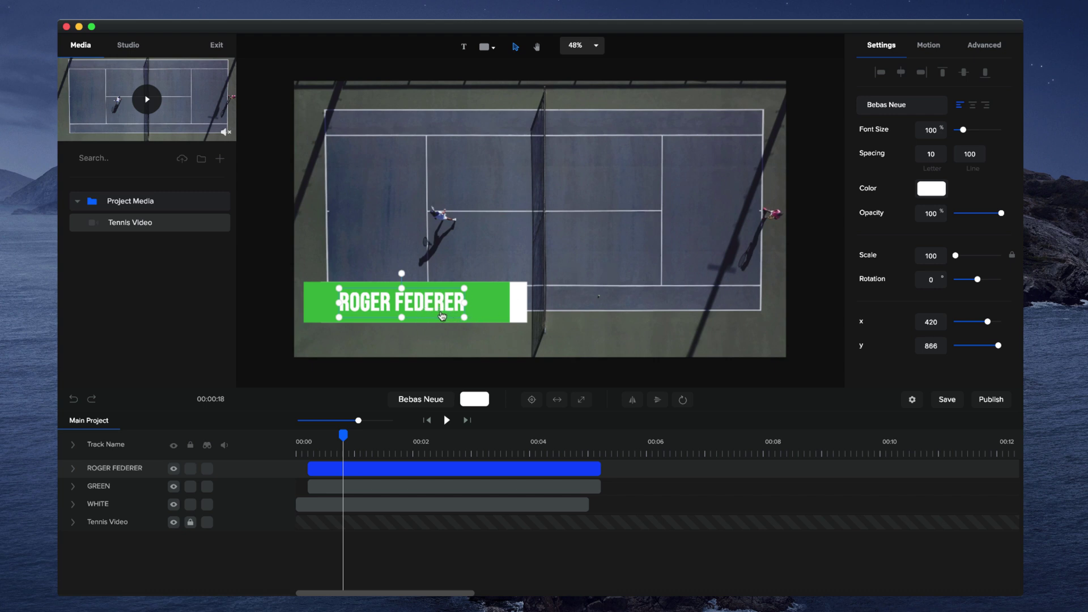
Step: Apply a short Slide Right entrance to the ROGER FEDERER text and replay from the start
{"action": "left_click", "coordinate": [931, 47]}
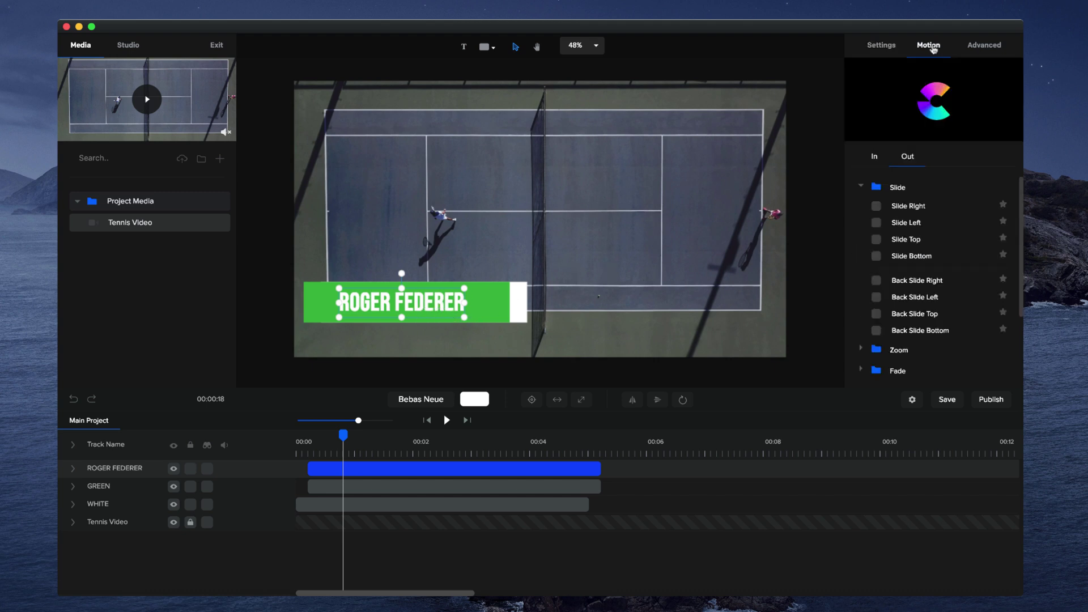
{"action": "left_click", "coordinate": [874, 159]}
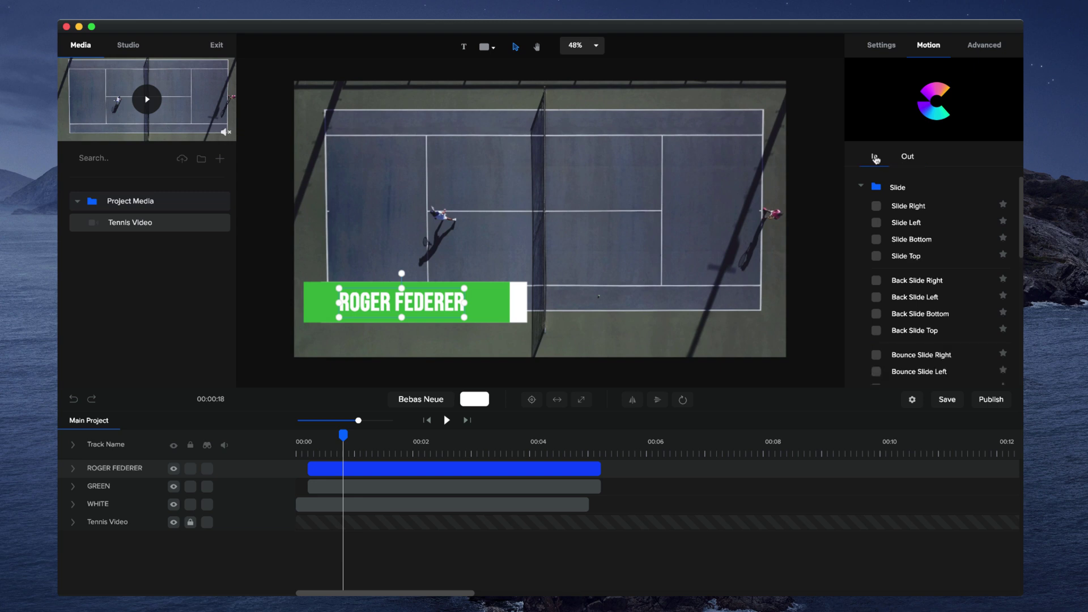
{"action": "left_click", "coordinate": [877, 206]}
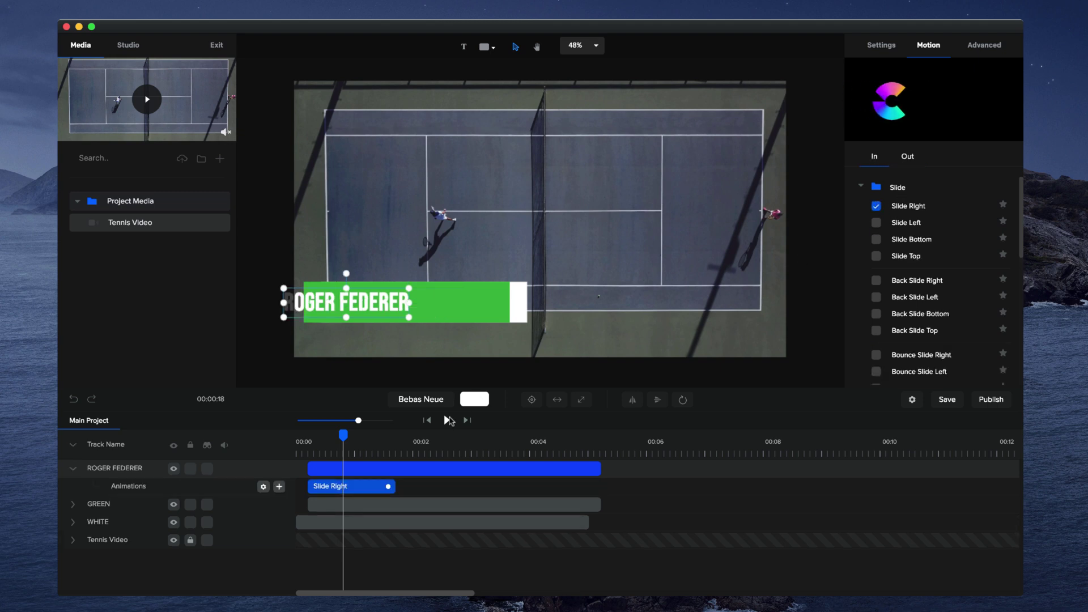
{"action": "left_click_drag", "start_coordinate": [342, 435], "coordinate": [395, 438]}
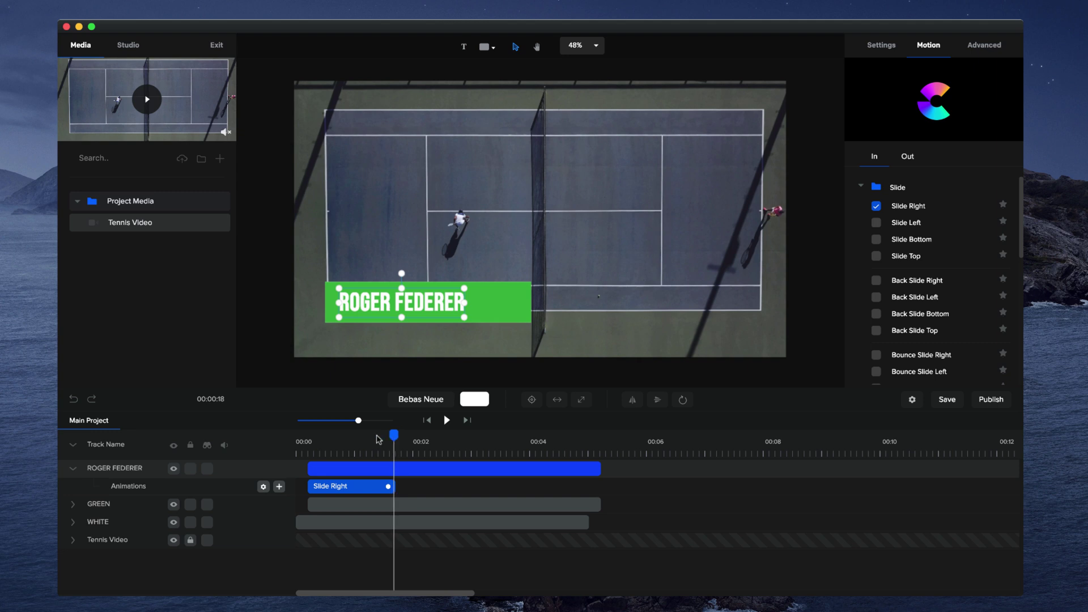
{"action": "left_click", "coordinate": [388, 486]}
{"action": "left_click_drag", "start_coordinate": [389, 486], "coordinate": [380, 489]}
{"action": "left_click_drag", "start_coordinate": [350, 434], "coordinate": [298, 435]}
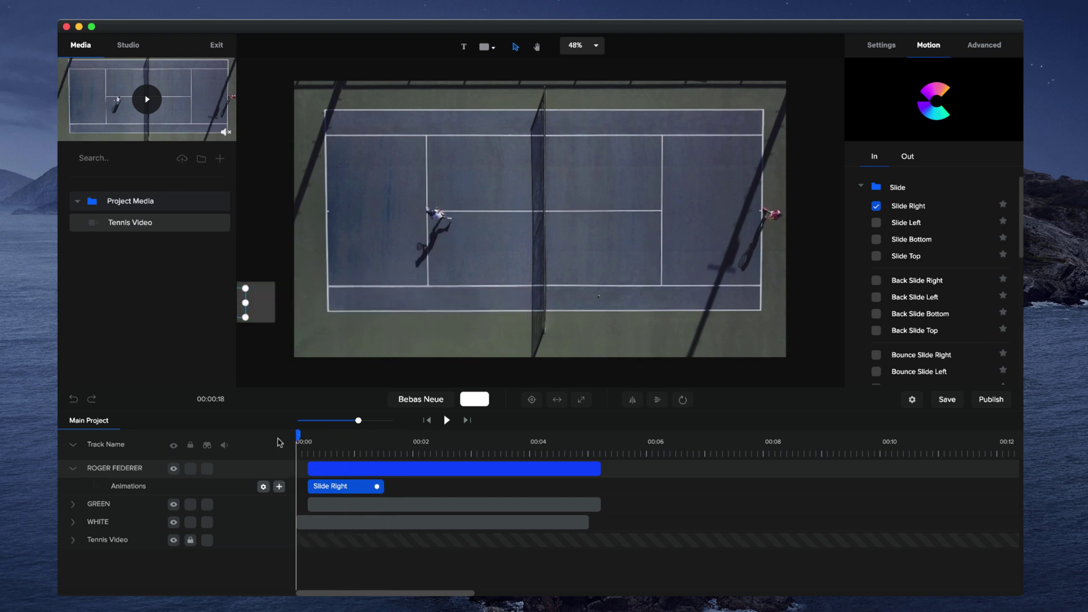
{"action": "left_click", "coordinate": [447, 420]}
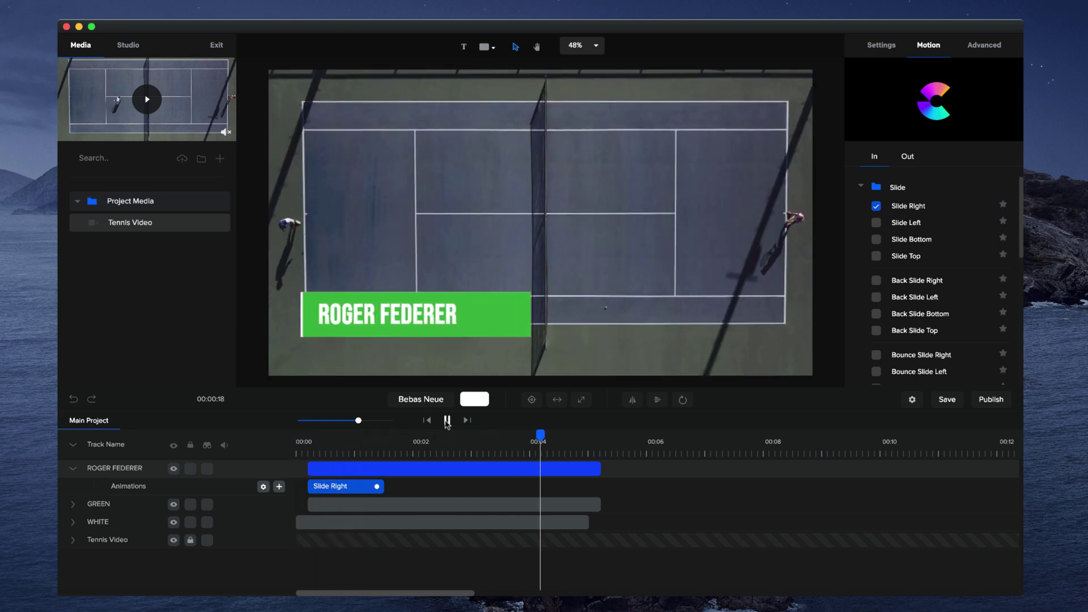
Step: Add a Slide Left exit to the ROGER FEDERER text, then zoom the timeline and expand all tracks
{"action": "left_click", "coordinate": [587, 470]}
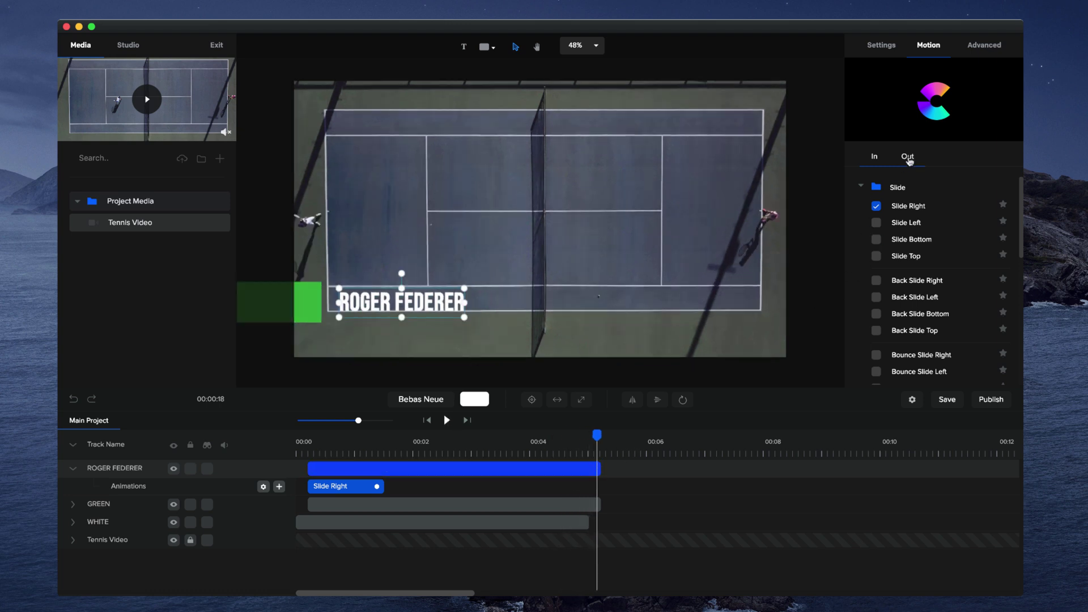
{"action": "left_click", "coordinate": [908, 157]}
{"action": "left_click", "coordinate": [876, 223]}
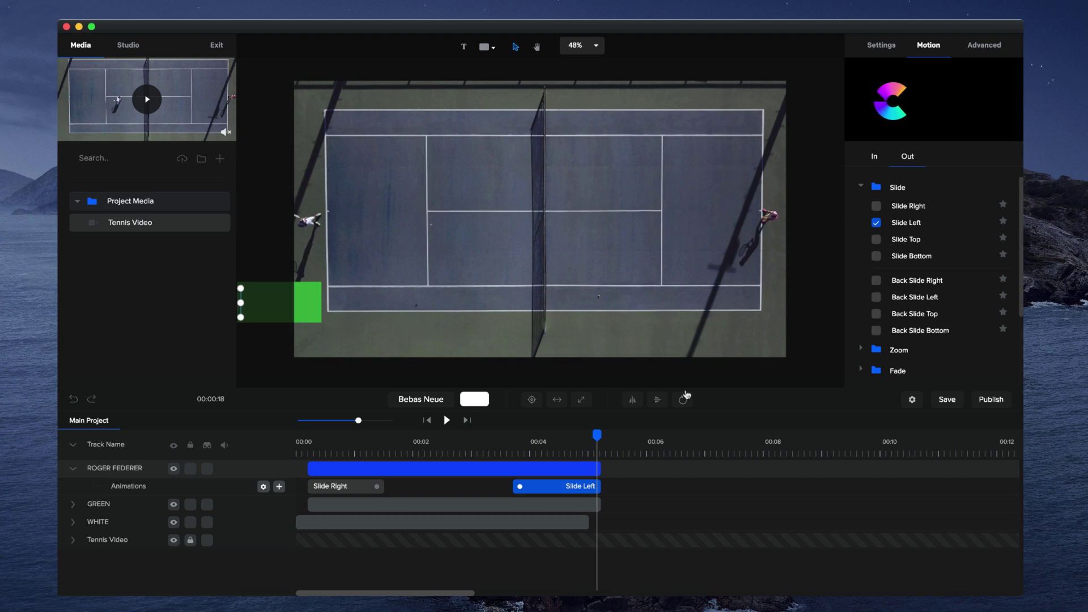
{"action": "left_click_drag", "start_coordinate": [596, 441], "coordinate": [576, 451]}
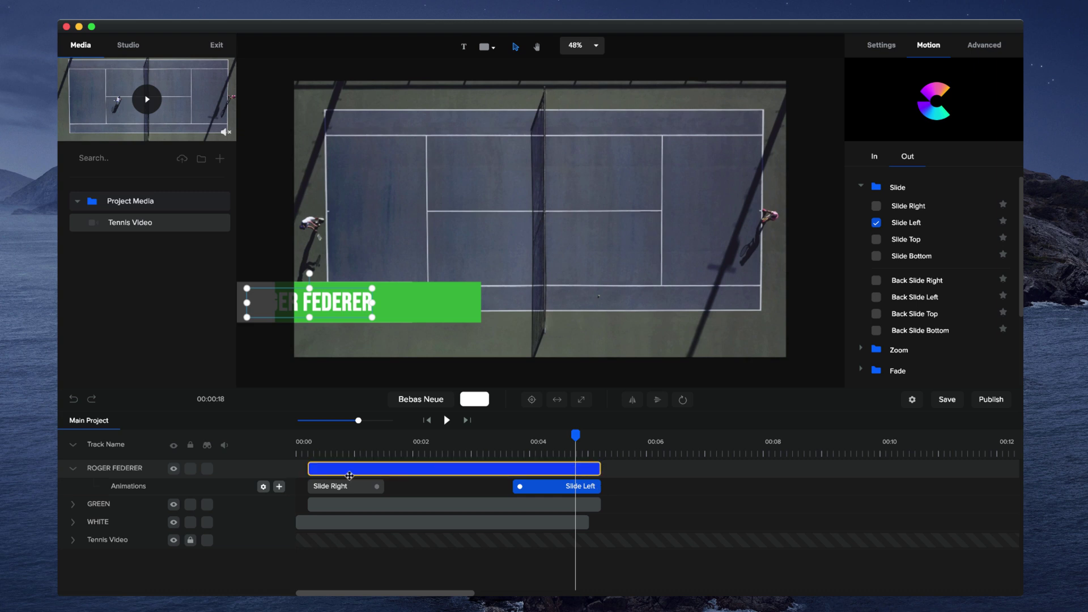
{"action": "left_click_drag", "start_coordinate": [358, 420], "coordinate": [370, 420]}
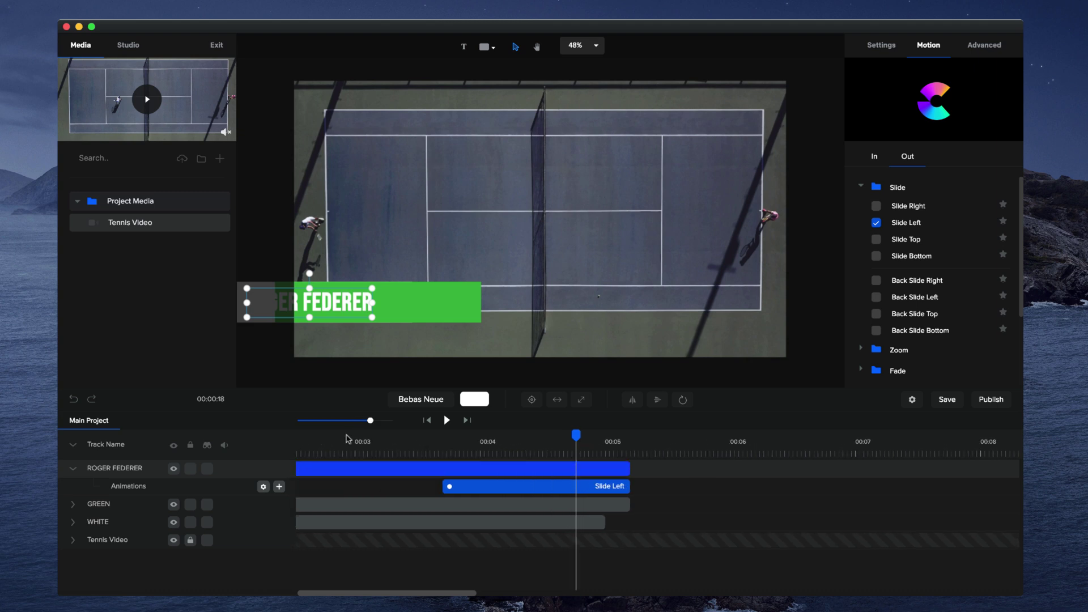
{"action": "left_click", "coordinate": [72, 445]}
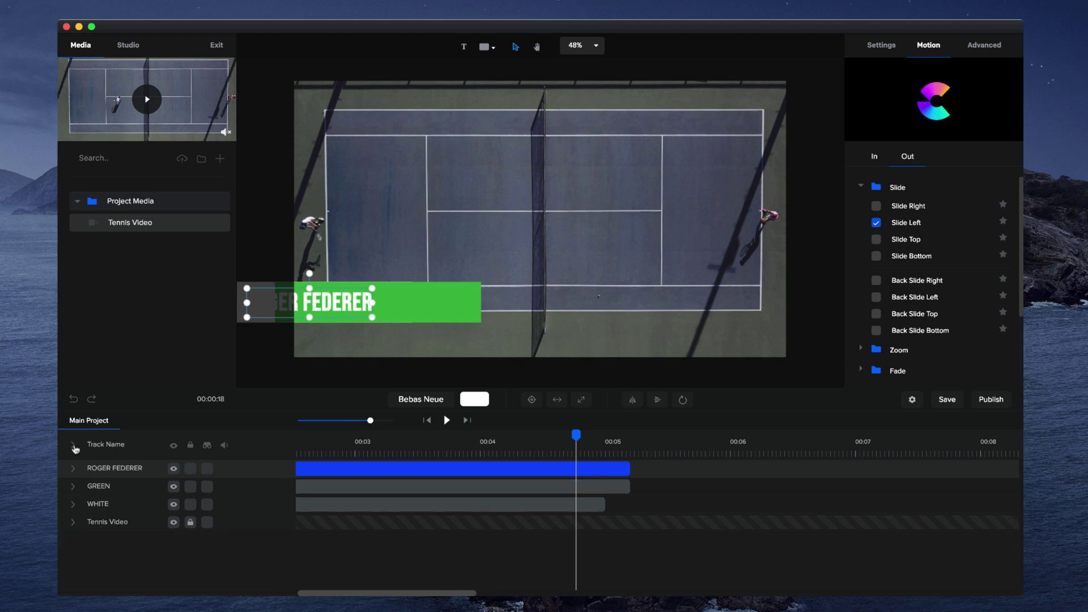
{"action": "left_click", "coordinate": [73, 446]}
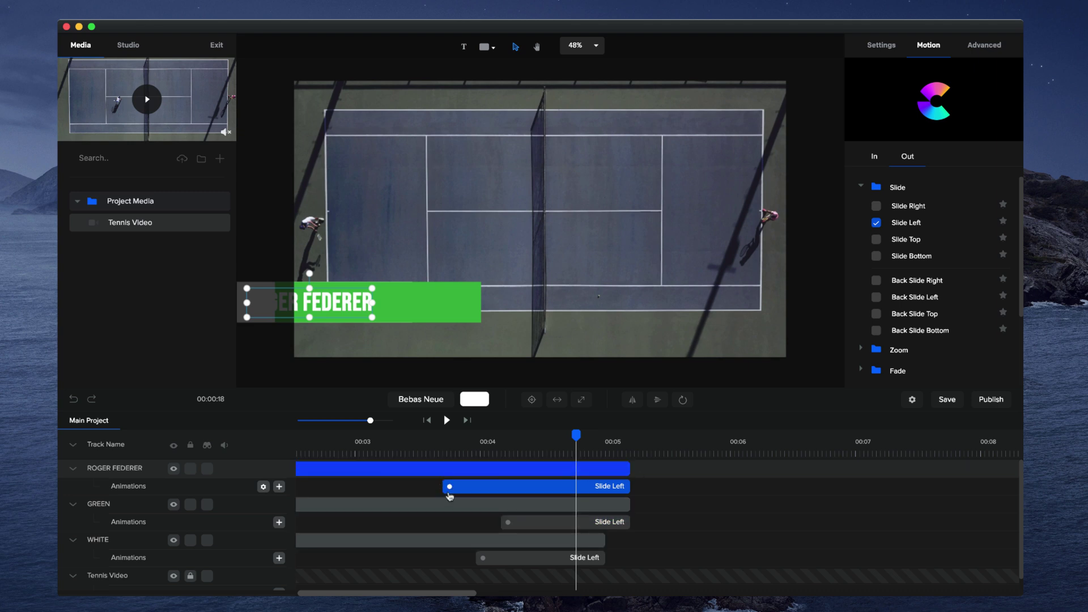
Step: Shorten the text's Slide Left exit and extend the GREEN clip so it leaves later
{"action": "left_click_drag", "start_coordinate": [450, 486], "coordinate": [488, 486]}
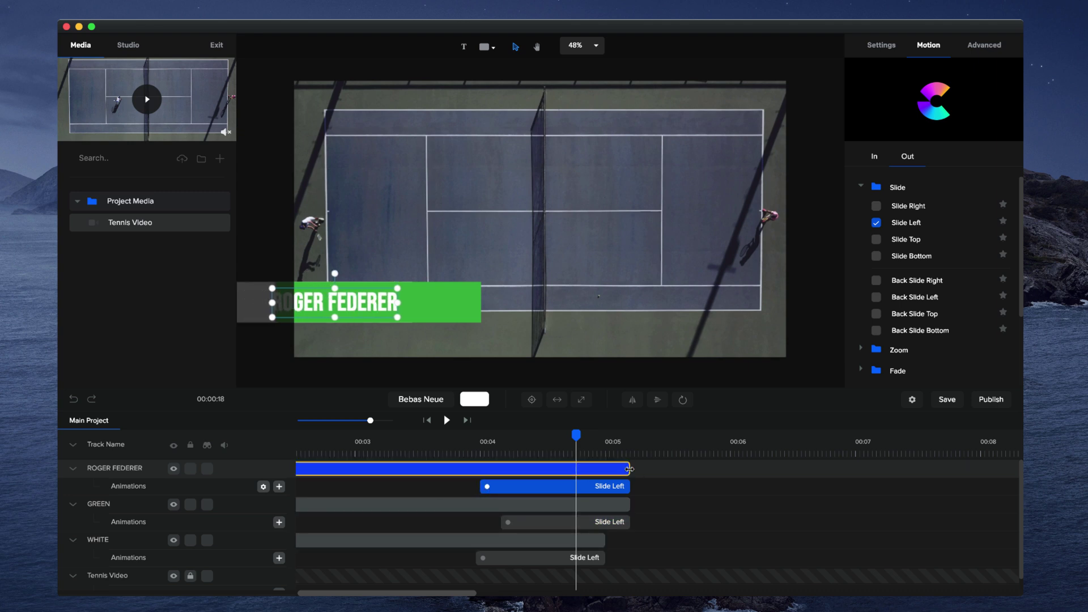
{"action": "left_click", "coordinate": [601, 536]}
{"action": "left_click", "coordinate": [641, 504]}
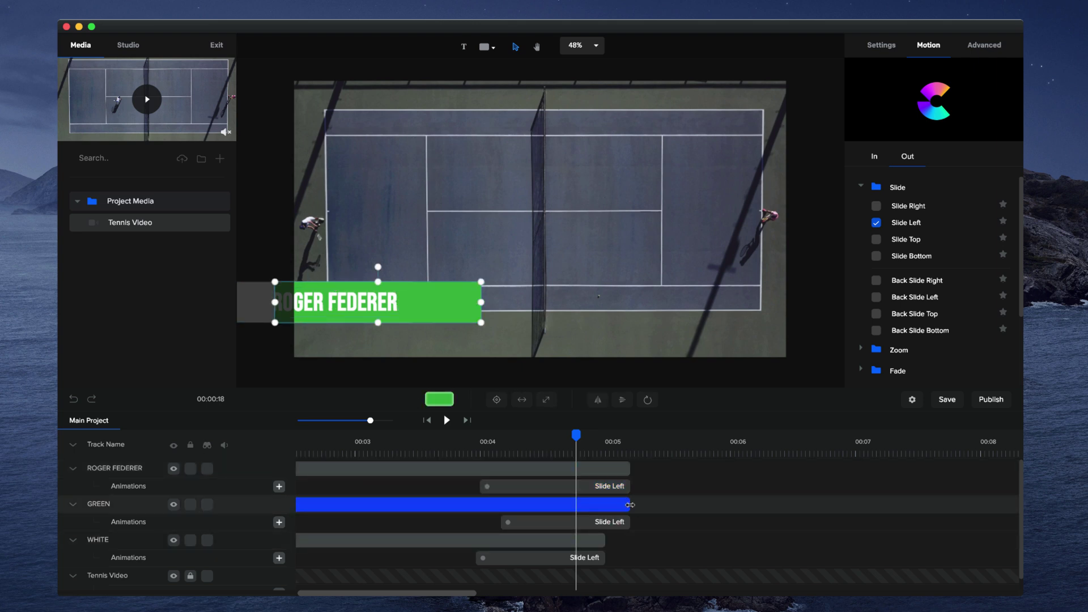
{"action": "left_click_drag", "start_coordinate": [630, 505], "coordinate": [647, 504]}
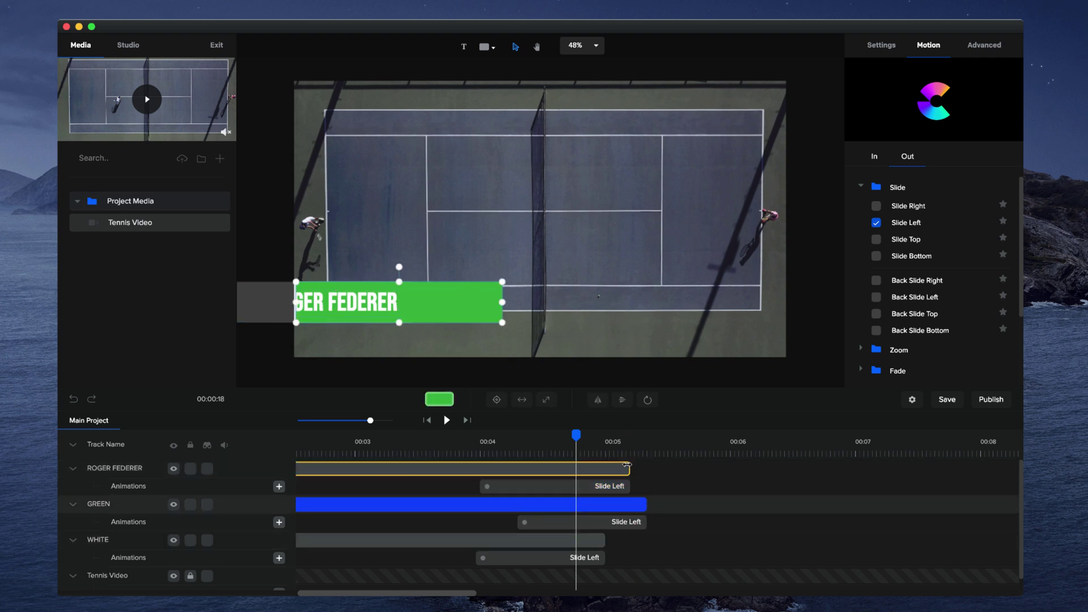
{"action": "left_click_drag", "start_coordinate": [576, 435], "coordinate": [601, 456]}
Step: Delay the text's exit further and extend the ROGER FEDERER clip past GREEN's end
{"action": "left_click", "coordinate": [487, 487]}
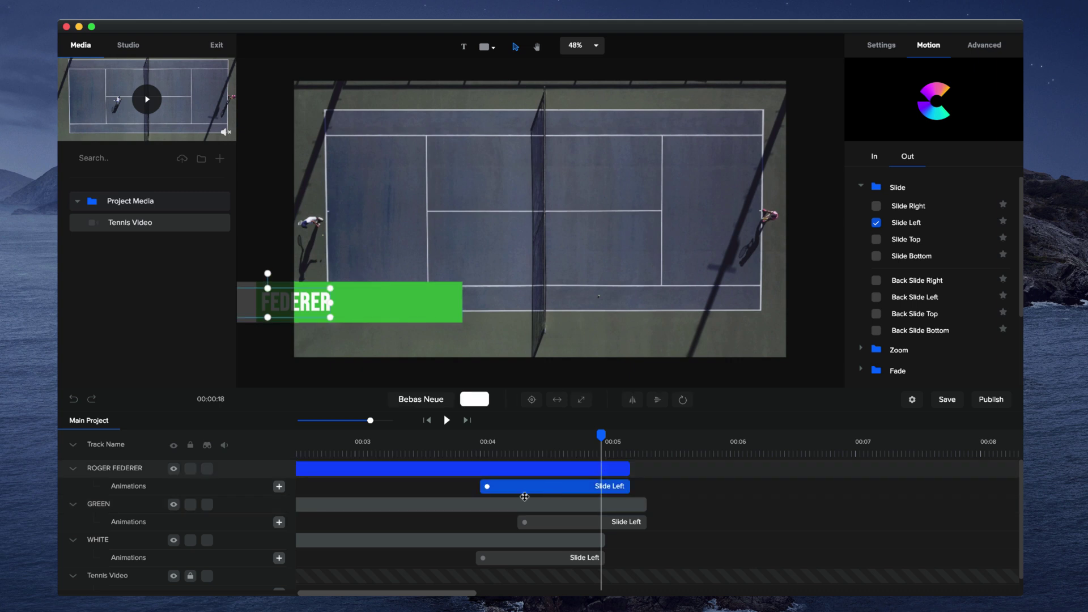
{"action": "left_click_drag", "start_coordinate": [487, 487], "coordinate": [507, 486]}
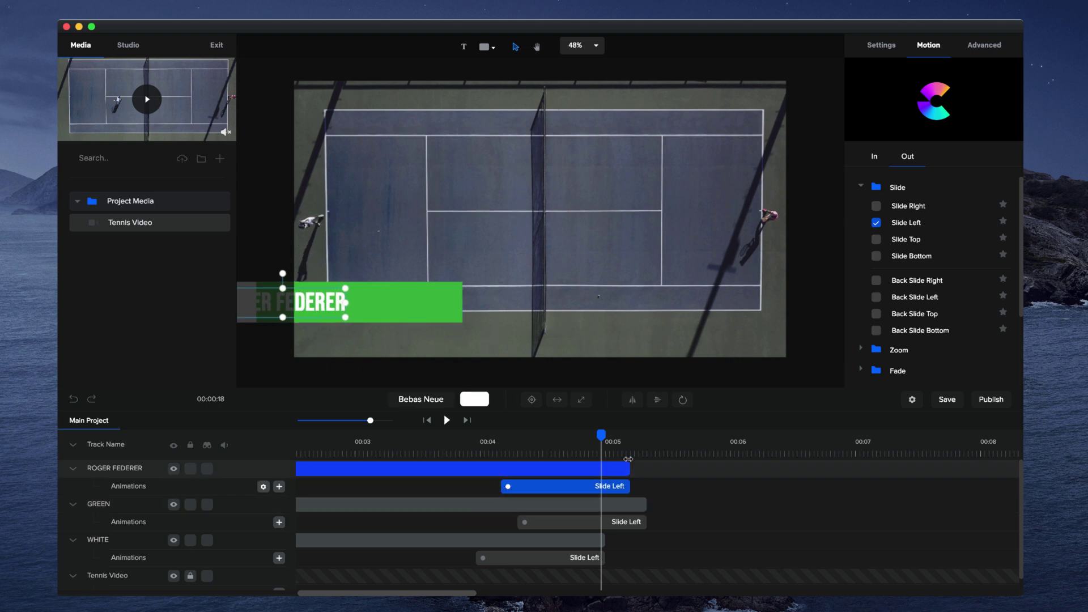
{"action": "left_click_drag", "start_coordinate": [630, 468], "coordinate": [659, 470]}
{"action": "left_click", "coordinate": [666, 471]}
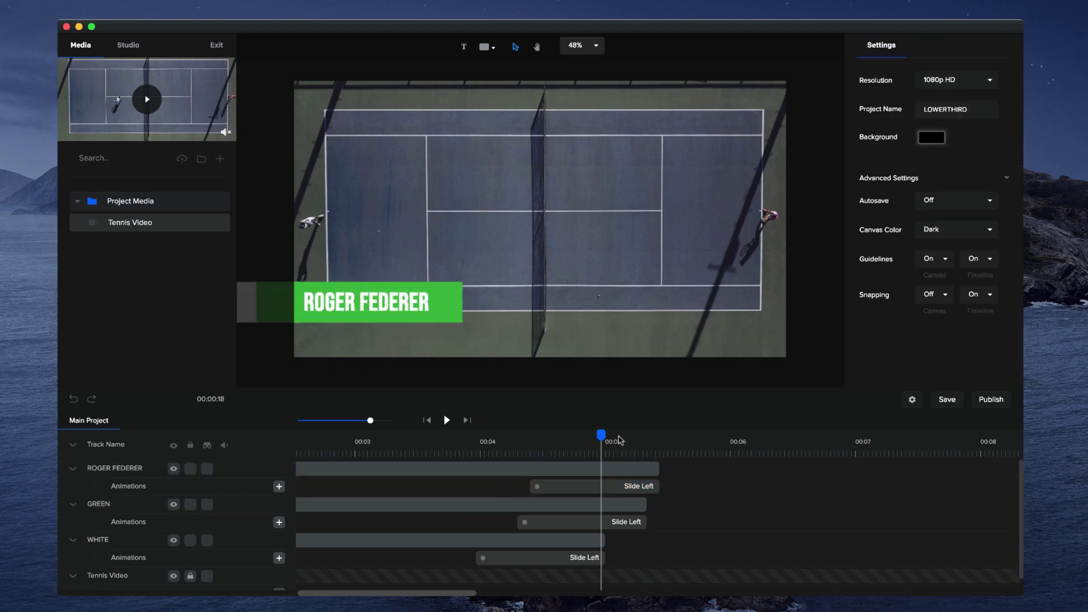
{"action": "left_click_drag", "start_coordinate": [601, 436], "coordinate": [298, 436]}
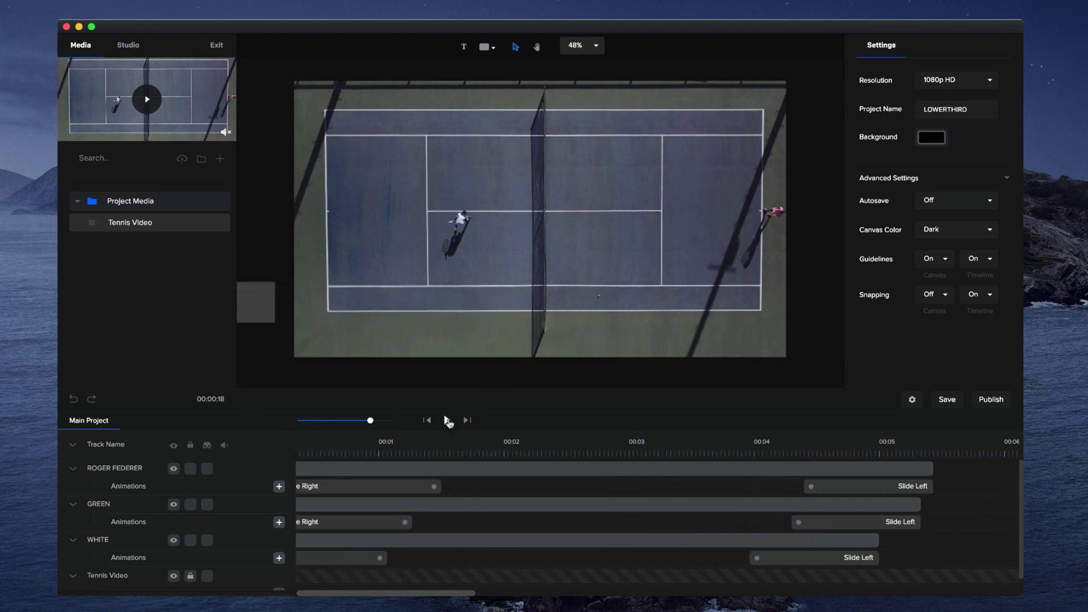
{"action": "left_click", "coordinate": [447, 421]}
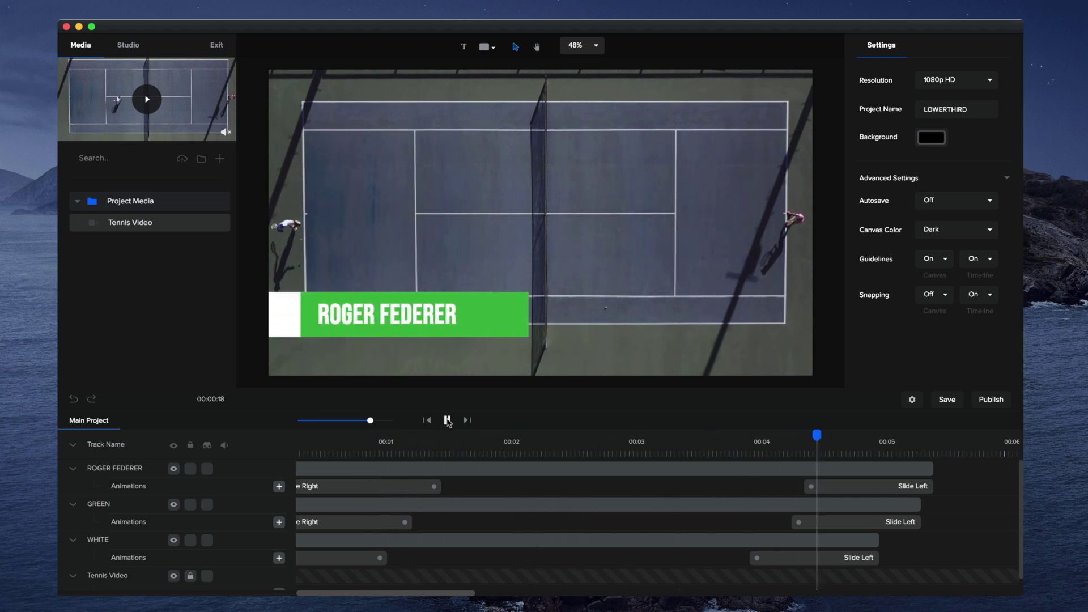
{"action": "left_click", "coordinate": [449, 420]}
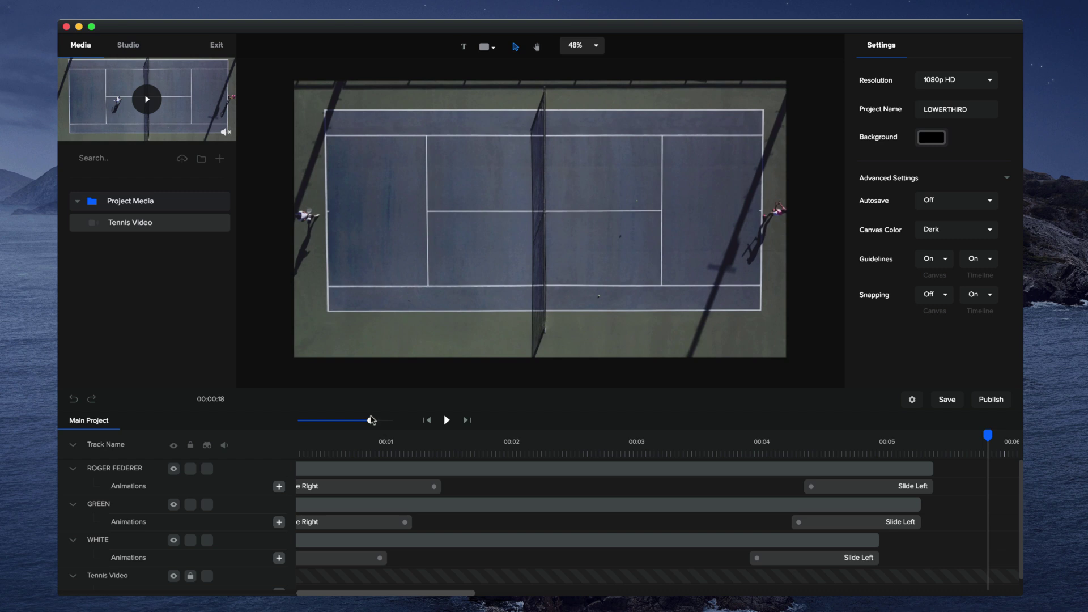
{"action": "left_click_drag", "start_coordinate": [370, 420], "coordinate": [358, 419]}
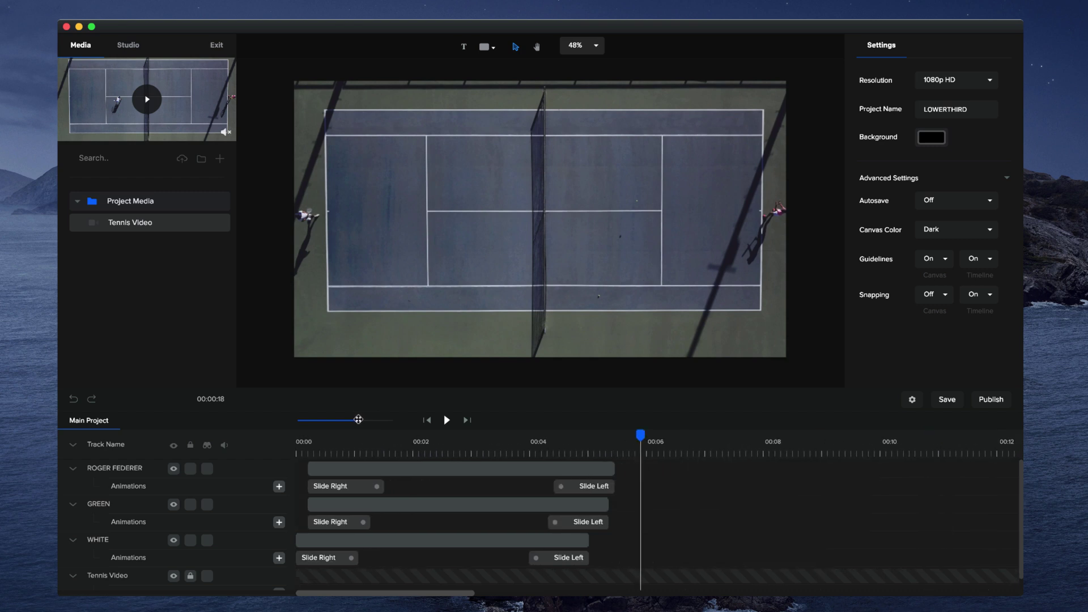